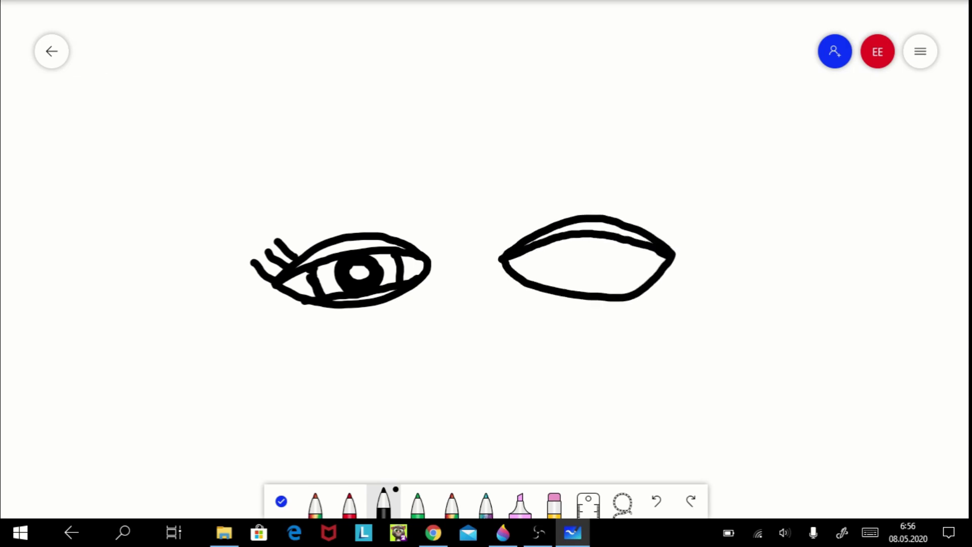
Draw the pupil, iris edges, lower lid line and outer lashes on the right-hand eye to match the other eye.
mouse_move(598, 241)
left_mouse_down()
mouse_move(588, 277)
mouse_move(605, 256)
mouse_move(577, 263)
mouse_move(598, 259)
left_mouse_up()
mouse_move(553, 242)
left_mouse_down()
mouse_move(540, 258)
mouse_move(556, 276)
left_mouse_up()
left_click_drag(621, 244, 624, 278)
left_click_drag(645, 232, 661, 207)
mouse_move(658, 239)
left_mouse_down()
mouse_move(675, 221)
mouse_move(690, 230)
left_mouse_up()
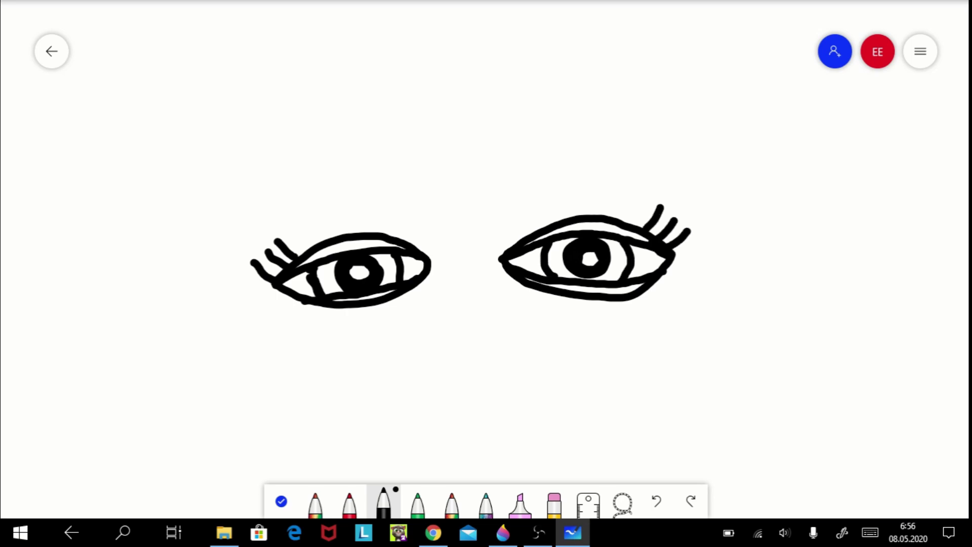
Draw a wavy nose line between and below the eyes and a thick arched eyebrow above each eye.
mouse_move(400, 377)
left_mouse_down()
mouse_move(425, 358)
mouse_move(512, 348)
mouse_move(538, 367)
left_mouse_up()
mouse_move(425, 185)
left_mouse_down()
mouse_move(253, 230)
mouse_move(424, 192)
mouse_move(300, 202)
mouse_move(427, 202)
left_mouse_up()
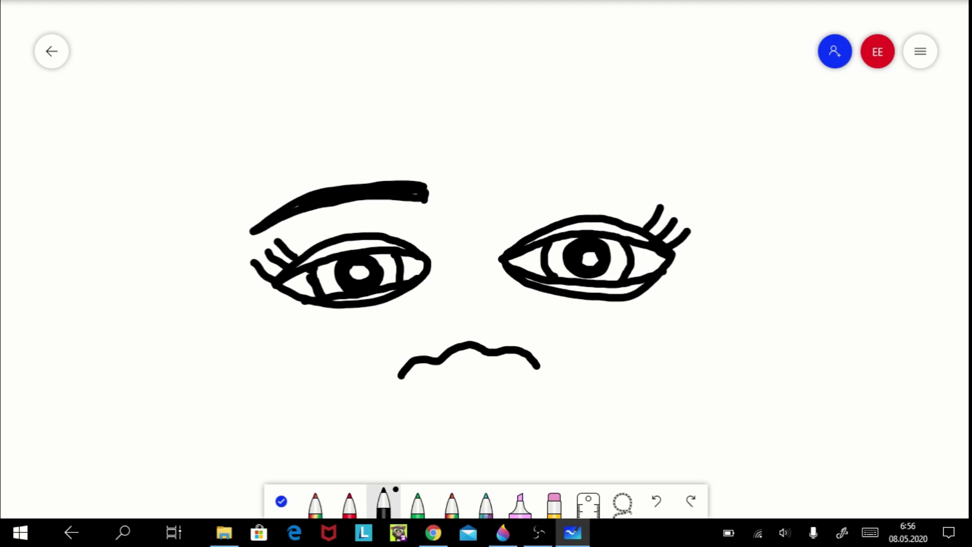
mouse_move(499, 183)
left_mouse_down()
mouse_move(671, 200)
mouse_move(582, 167)
mouse_move(537, 183)
mouse_move(628, 178)
mouse_move(681, 197)
left_mouse_up()
Draw a round cheek circle under each eye and a smiling mouth with a wavy upper lip and curved lower lip.
mouse_move(317, 335)
left_mouse_down()
mouse_move(281, 338)
mouse_move(342, 343)
mouse_move(314, 335)
left_mouse_up()
mouse_move(690, 307)
left_mouse_down()
mouse_move(646, 310)
mouse_move(708, 319)
left_mouse_up()
left_click(281, 501)
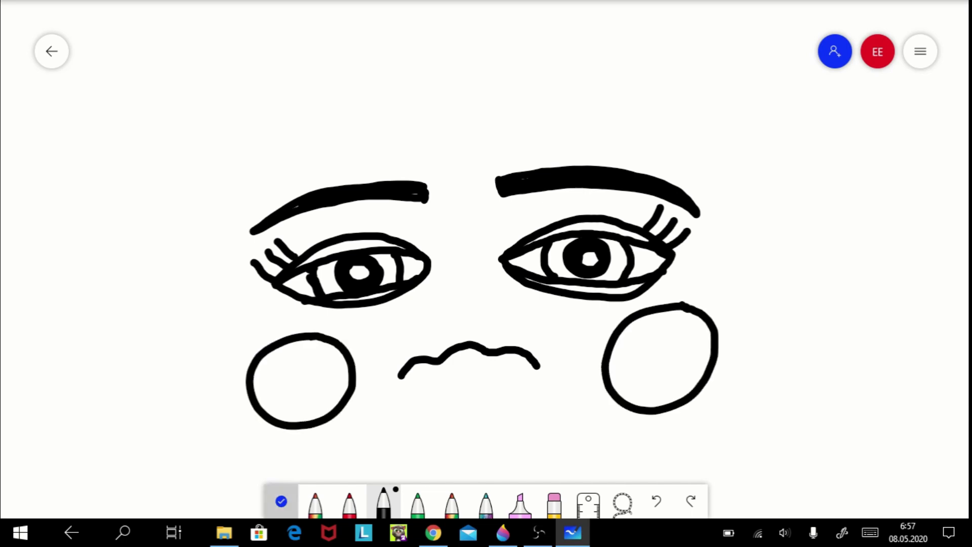
mouse_move(487, 406)
left_mouse_down()
mouse_move(501, 322)
mouse_move(432, 273)
mouse_move(427, 280)
left_mouse_up()
left_click(384, 508)
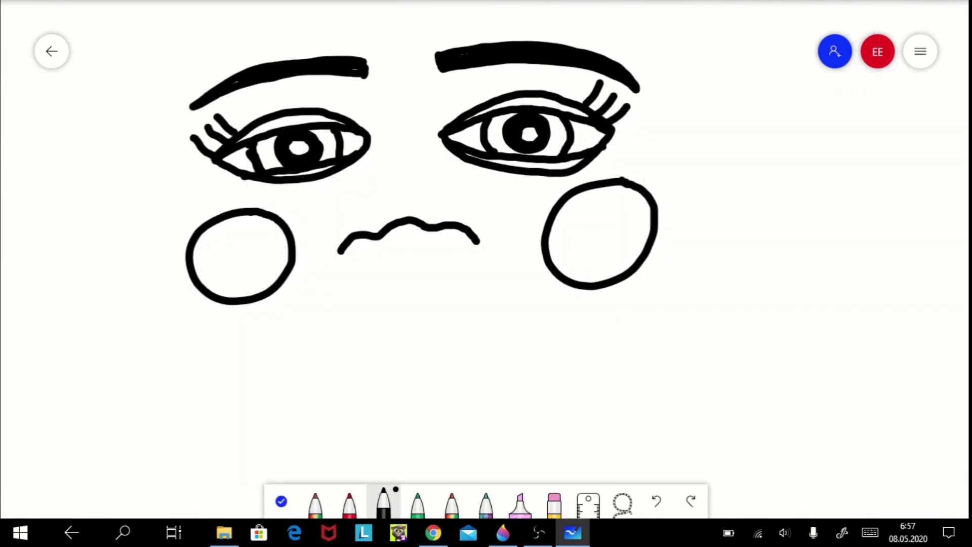
mouse_move(308, 324)
left_mouse_down()
mouse_move(547, 311)
mouse_move(378, 333)
mouse_move(537, 315)
left_mouse_up()
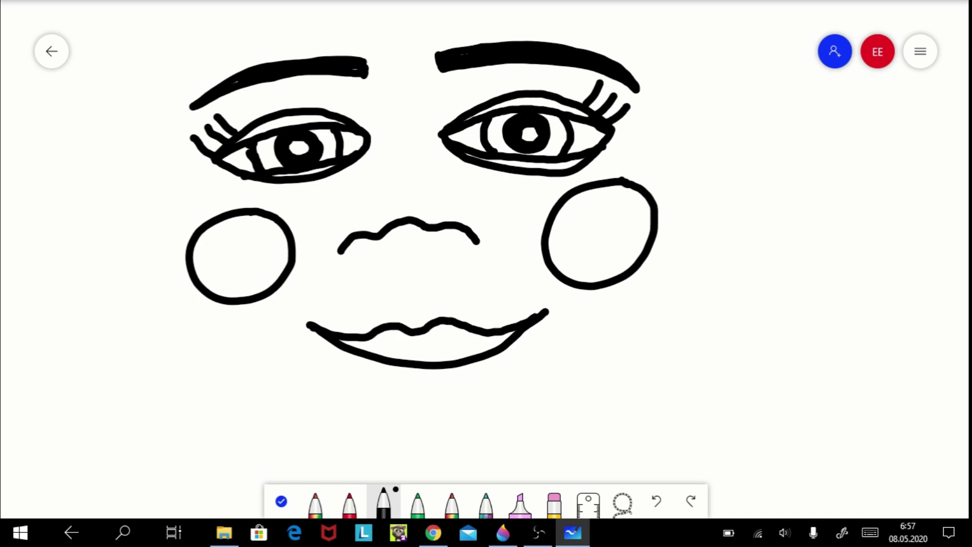
mouse_move(327, 341)
left_mouse_down()
mouse_move(355, 362)
mouse_move(509, 350)
mouse_move(550, 312)
left_mouse_up()
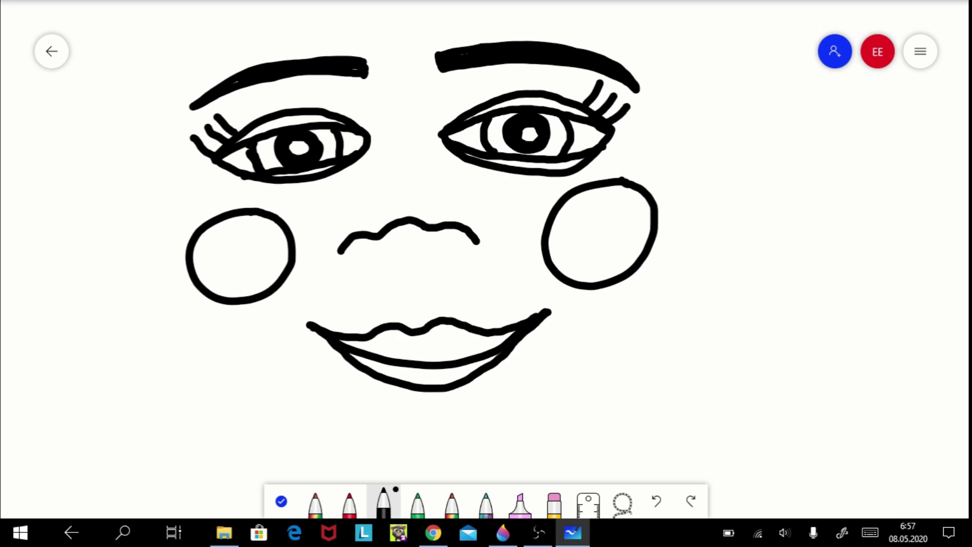
left_click(281, 501)
scroll(420, 284, "down", 5)
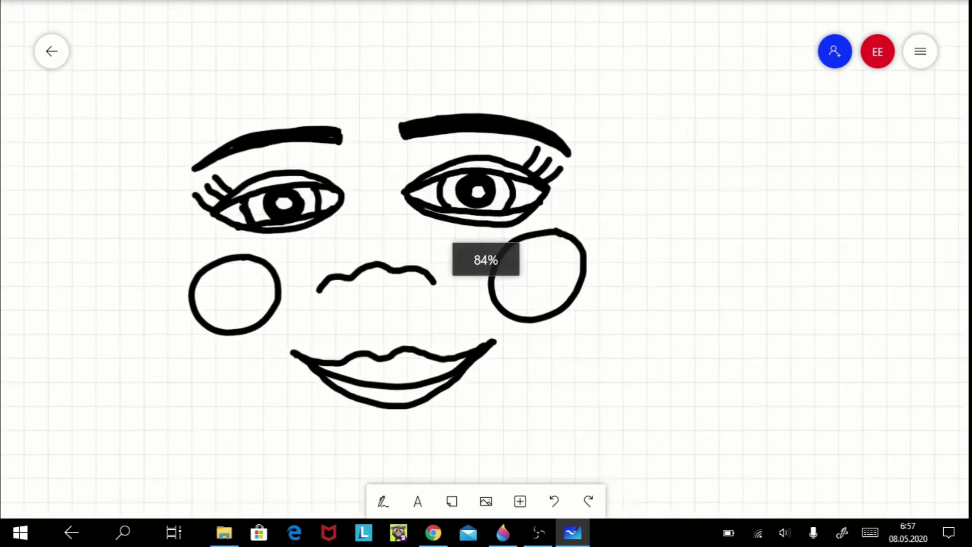
left_click(383, 501)
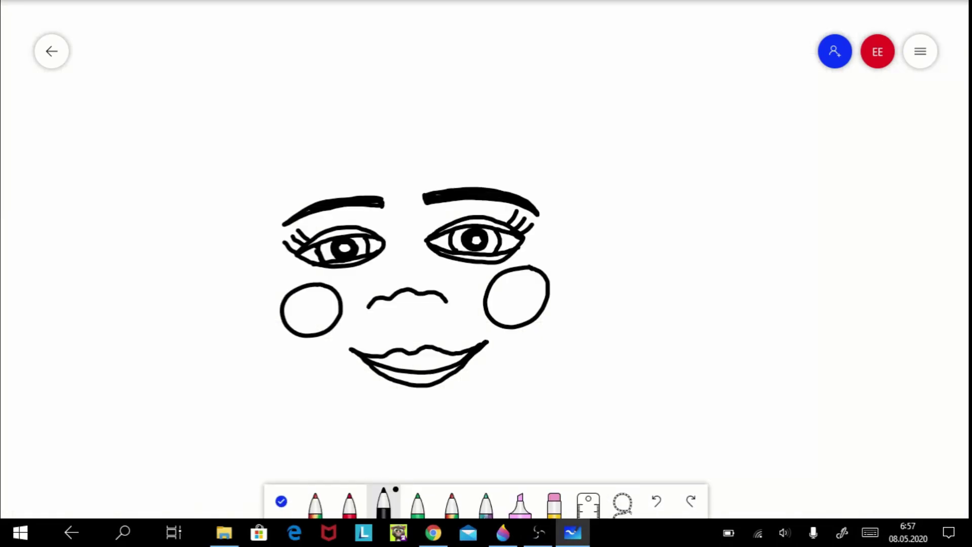
mouse_move(249, 194)
left_mouse_down()
mouse_move(288, 402)
mouse_move(448, 457)
mouse_move(546, 379)
left_mouse_up()
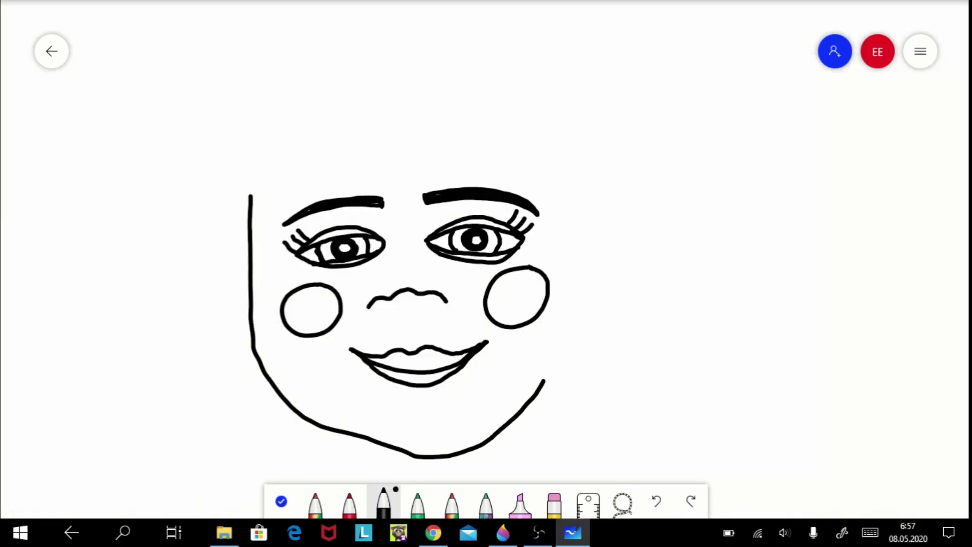
key("ctrl+z")
mouse_move(242, 190)
left_mouse_down()
mouse_move(268, 387)
mouse_move(409, 446)
mouse_move(562, 350)
mouse_move(578, 146)
left_mouse_up()
key("ctrl+z")
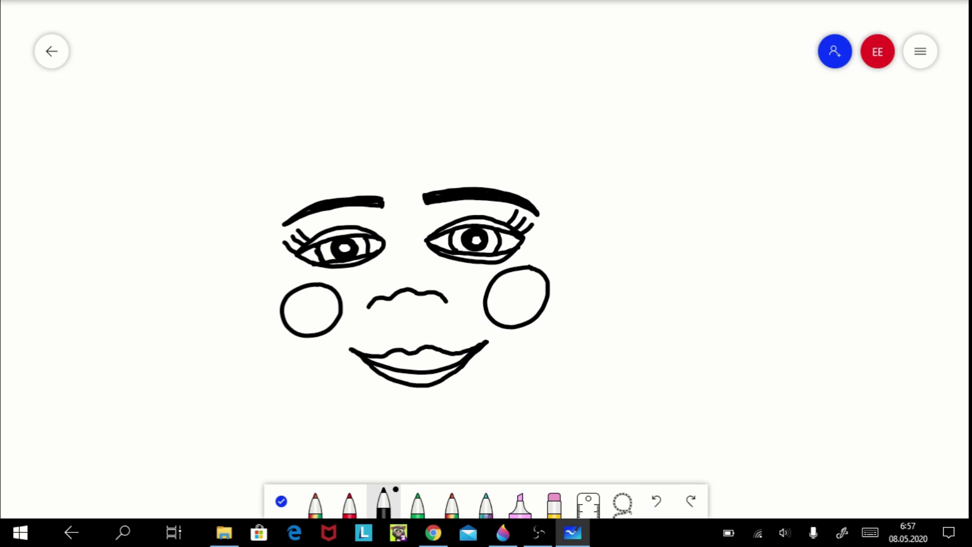
Draw a rounded head outline around the facial features, with a detailed ear on each side and a domed top.
mouse_move(246, 188)
left_mouse_down()
mouse_move(251, 339)
mouse_move(324, 419)
mouse_move(440, 447)
mouse_move(555, 358)
mouse_move(581, 162)
left_mouse_up()
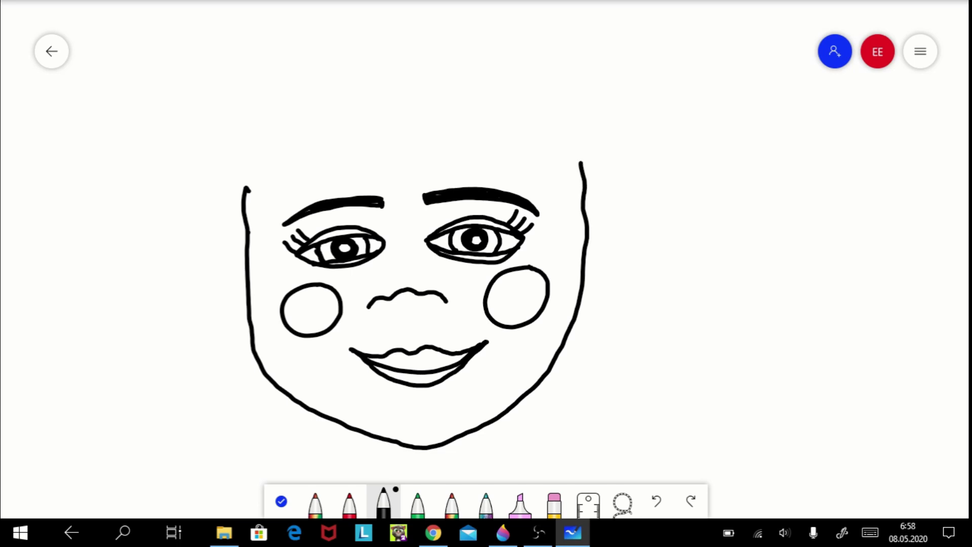
mouse_move(247, 232)
left_mouse_down()
mouse_move(221, 294)
mouse_move(246, 306)
left_mouse_up()
left_click_drag(247, 260, 231, 261)
left_click_drag(246, 264, 234, 286)
mouse_move(585, 217)
left_mouse_down()
mouse_move(606, 242)
mouse_move(584, 290)
left_mouse_up()
left_click_drag(605, 242, 586, 243)
left_click_drag(587, 248, 593, 262)
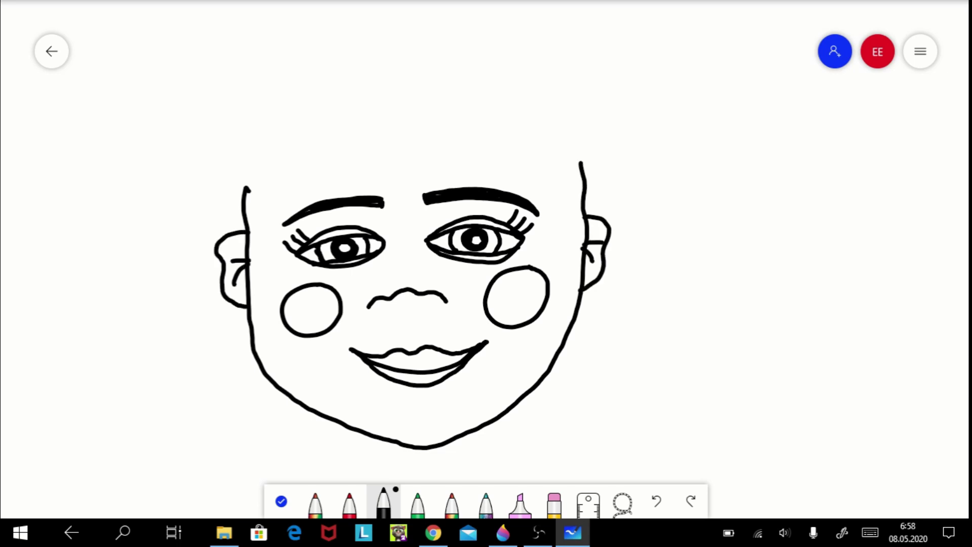
mouse_move(248, 188)
left_mouse_down()
mouse_move(333, 79)
mouse_move(566, 120)
mouse_move(580, 165)
left_mouse_up()
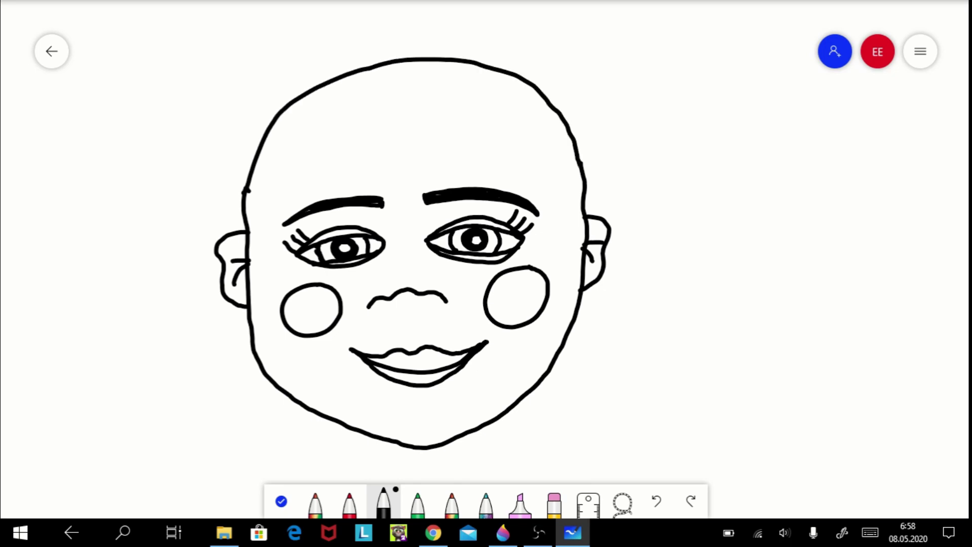
Add a straight-cut fringe and a small hair tie to the head, and two short neck lines below the chin.
mouse_move(247, 227)
left_mouse_down()
mouse_move(293, 131)
mouse_move(359, 124)
mouse_move(386, 175)
mouse_move(428, 127)
mouse_move(501, 147)
mouse_move(537, 138)
mouse_move(575, 186)
left_mouse_up()
mouse_move(388, 36)
left_mouse_down()
mouse_move(441, 35)
mouse_move(447, 59)
left_mouse_up()
left_click_drag(358, 432, 350, 476)
left_click_drag(467, 432, 476, 474)
Draw a two-lobed ponytail rising from the hair tie, with short strand lines fanning out around the tie.
scroll(318, 428, "down", 3)
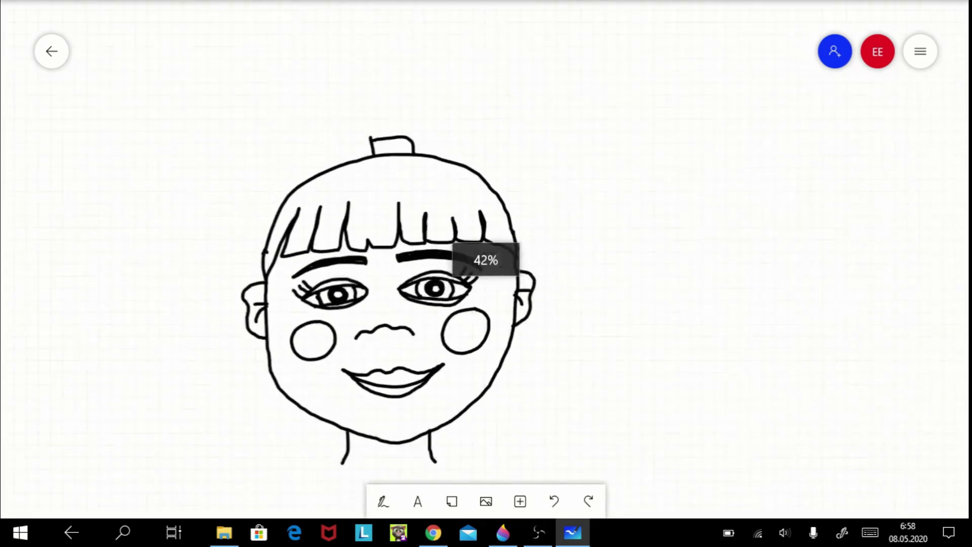
left_click_drag(388, 303, 418, 360)
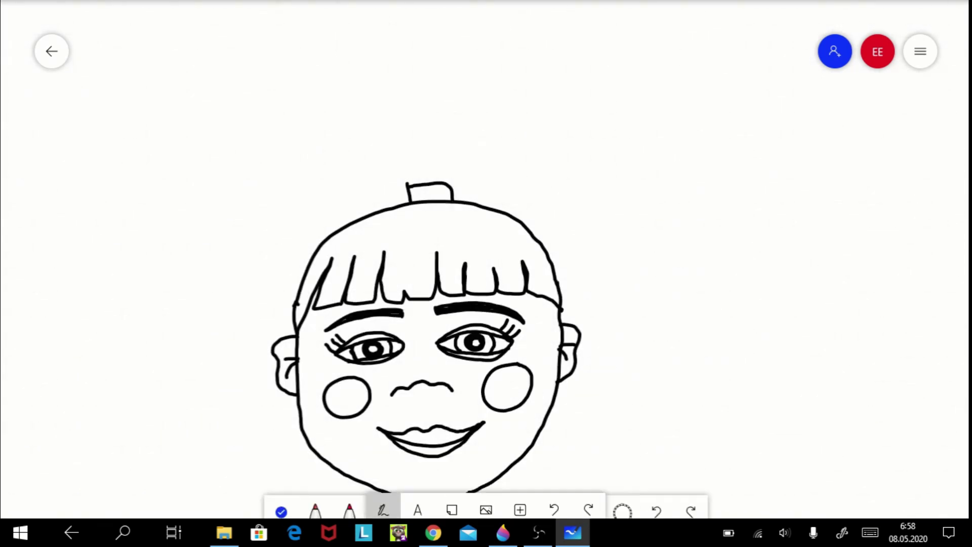
mouse_move(428, 183)
left_mouse_down()
mouse_move(426, 167)
mouse_move(304, 221)
mouse_move(302, 273)
left_mouse_up()
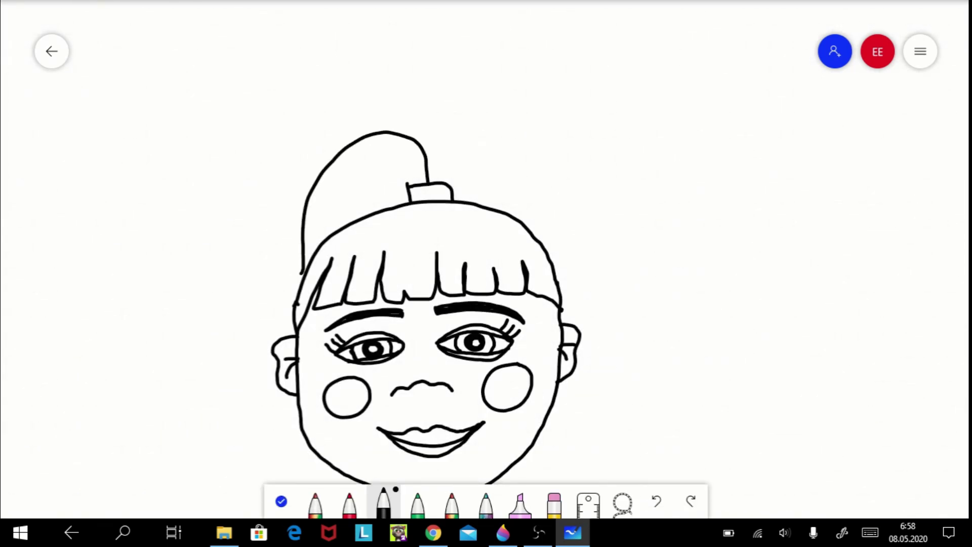
mouse_move(428, 162)
left_mouse_down()
mouse_move(494, 140)
mouse_move(544, 210)
mouse_move(549, 254)
left_mouse_up()
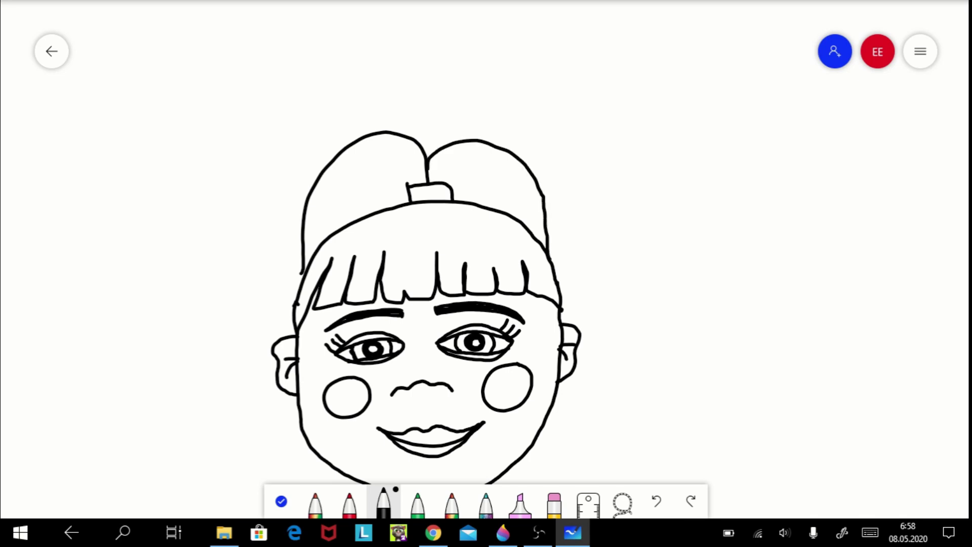
left_click_drag(407, 189, 380, 211)
mouse_move(452, 188)
left_mouse_down()
mouse_move(485, 206)
mouse_move(446, 165)
mouse_move(467, 170)
left_mouse_up()
left_click_drag(421, 182, 405, 163)
left_click_drag(413, 185, 388, 173)
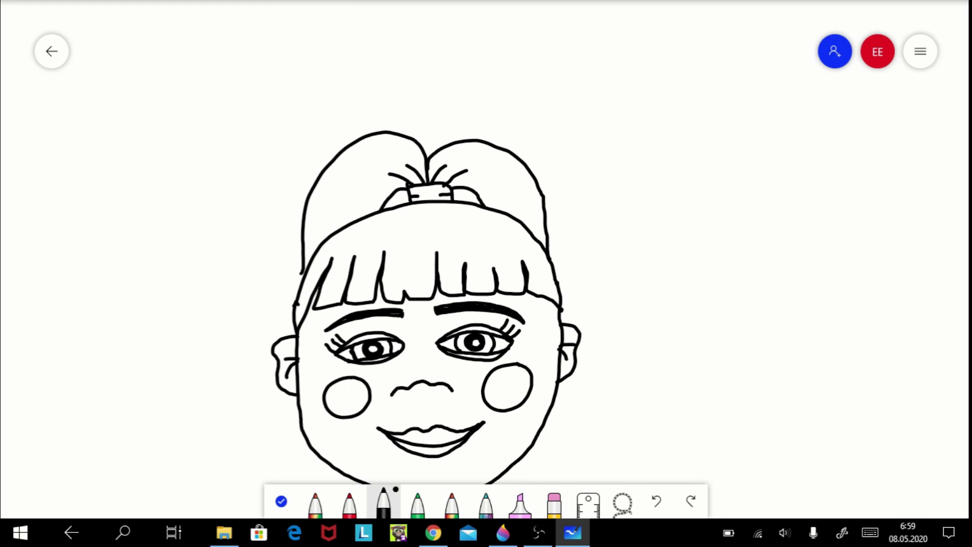
Draw pointed hair tips flaring out behind the ears, three on the left side and two on the right.
mouse_move(304, 271)
left_mouse_down()
mouse_move(240, 323)
mouse_move(272, 350)
mouse_move(192, 377)
mouse_move(288, 400)
mouse_move(222, 443)
mouse_move(307, 445)
left_mouse_up()
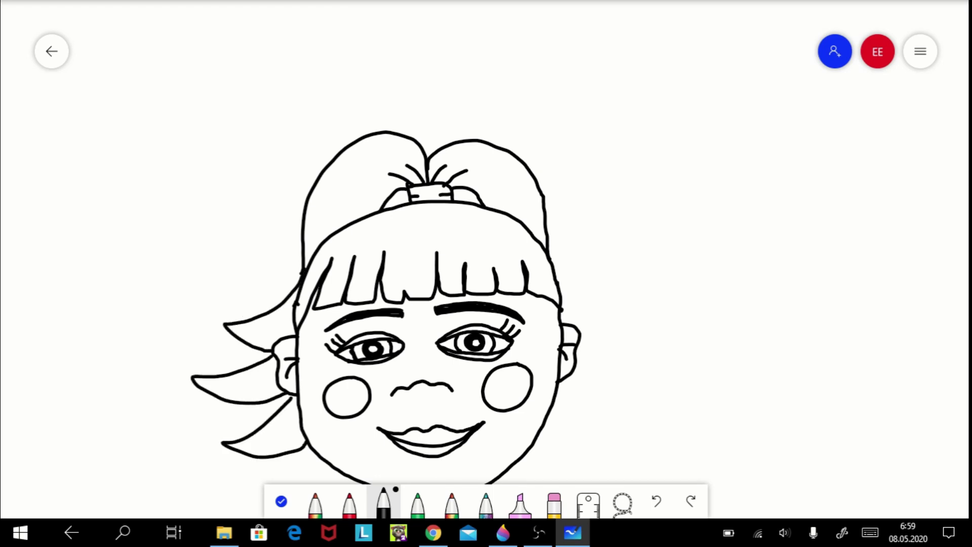
mouse_move(551, 256)
left_mouse_down()
mouse_move(621, 287)
mouse_move(578, 327)
mouse_move(640, 364)
left_mouse_up()
mouse_move(640, 364)
left_mouse_down()
mouse_move(566, 419)
mouse_move(549, 418)
left_mouse_up()
Draw a V-shaped neckline joining the bottoms of the two neck lines.
left_click(281, 501)
scroll(433, 244, "down", 5)
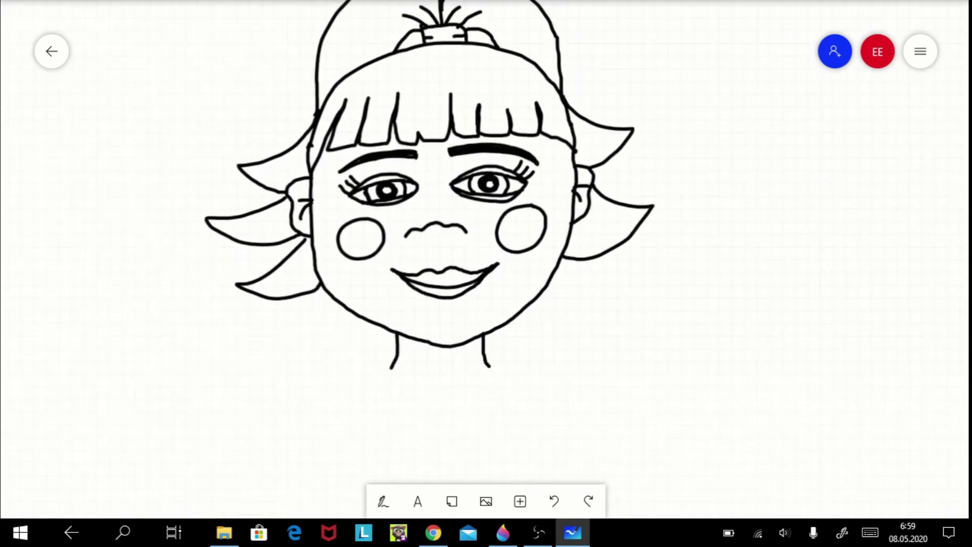
left_click(383, 501)
mouse_move(376, 326)
left_mouse_down()
mouse_move(458, 340)
mouse_move(482, 328)
left_mouse_up()
mouse_move(365, 330)
left_mouse_down()
mouse_move(387, 400)
mouse_move(404, 405)
mouse_move(395, 421)
mouse_move(410, 467)
mouse_move(435, 477)
mouse_move(407, 426)
mouse_move(471, 423)
left_mouse_up()
key("ctrl+z")
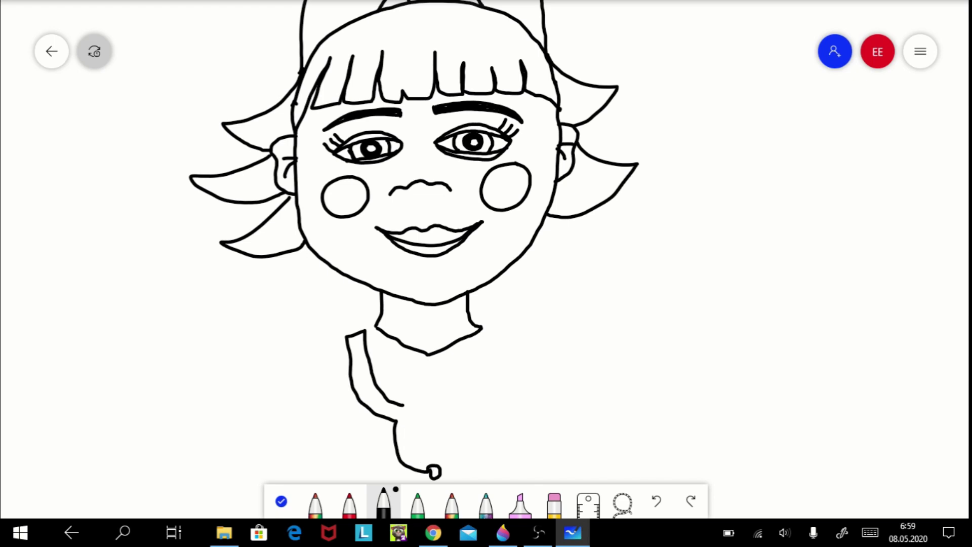
key("ctrl+z")
Draw a stethoscope hanging from the neck, with a forked earpiece end on the left and a round chest piece on the right.
mouse_move(365, 336)
left_mouse_down()
mouse_move(372, 402)
mouse_move(423, 461)
mouse_move(458, 456)
mouse_move(445, 463)
mouse_move(418, 446)
mouse_move(464, 417)
mouse_move(481, 428)
mouse_move(407, 403)
left_mouse_up()
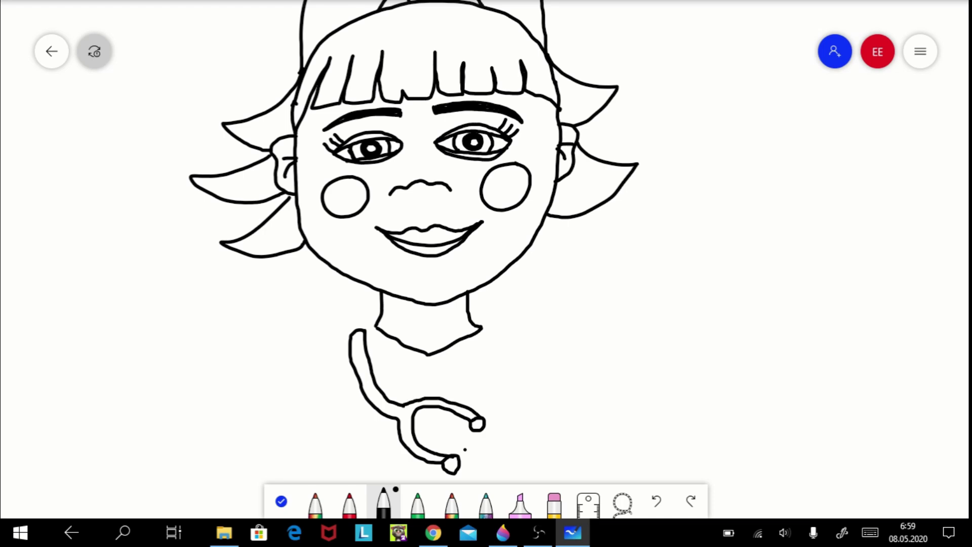
left_click_drag(495, 326, 485, 468)
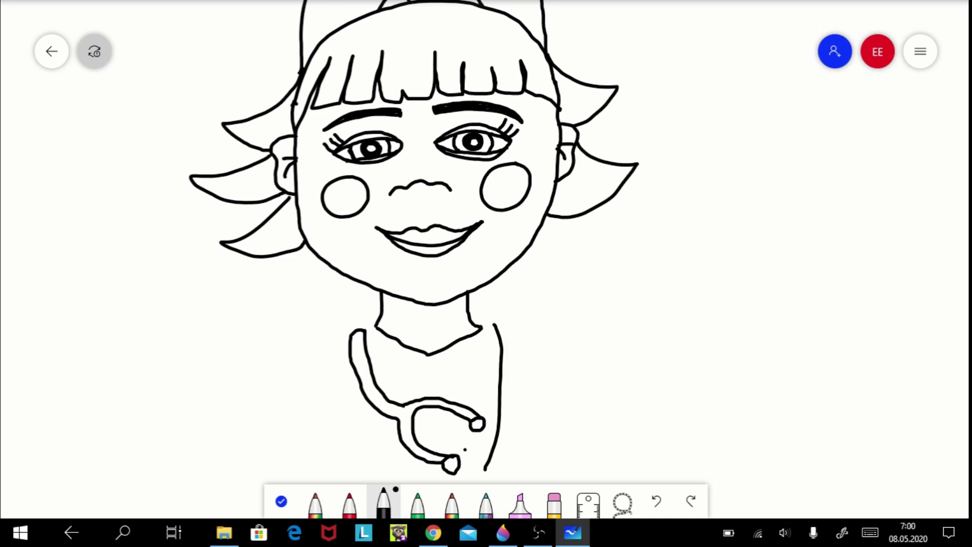
mouse_move(495, 324)
left_mouse_down()
mouse_move(511, 340)
mouse_move(496, 471)
left_mouse_up()
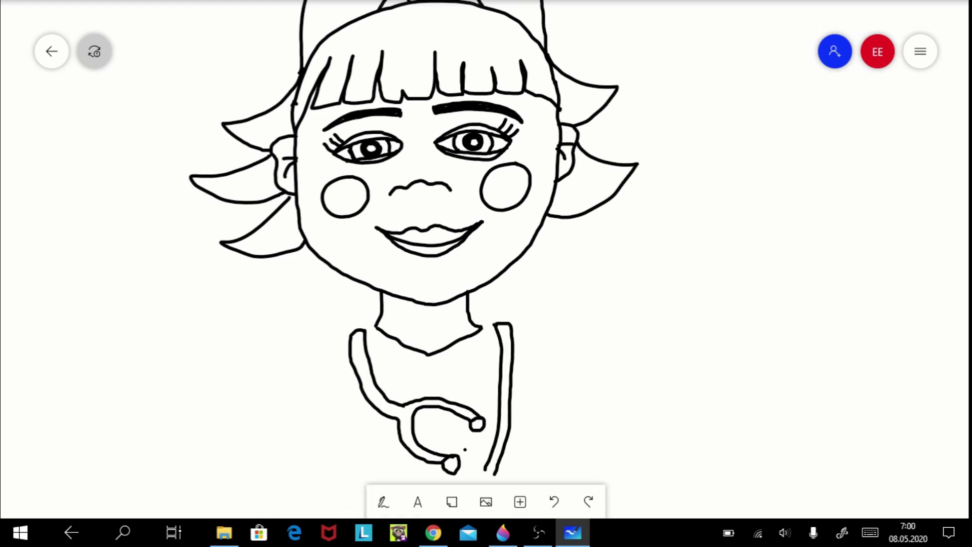
left_click_drag(486, 303, 470, 179)
mouse_move(470, 348)
left_mouse_down()
mouse_move(481, 354)
mouse_move(455, 366)
mouse_move(471, 362)
left_mouse_up()
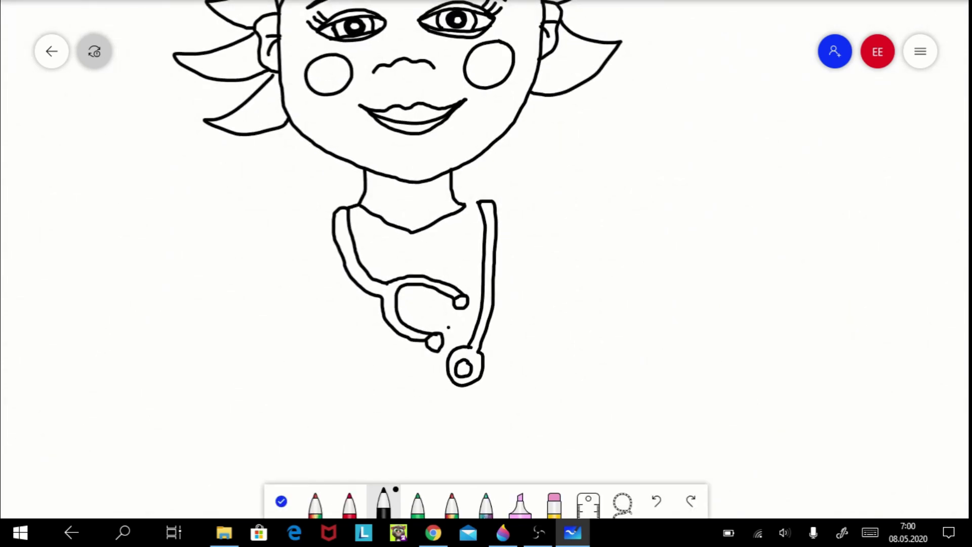
Draw a pointed shirt collar around the neckline and curved shoulders ending in short sleeves on both sides.
left_click_drag(412, 232, 334, 239)
mouse_move(411, 233)
left_mouse_down()
mouse_move(484, 221)
mouse_move(536, 251)
mouse_move(562, 306)
left_mouse_up()
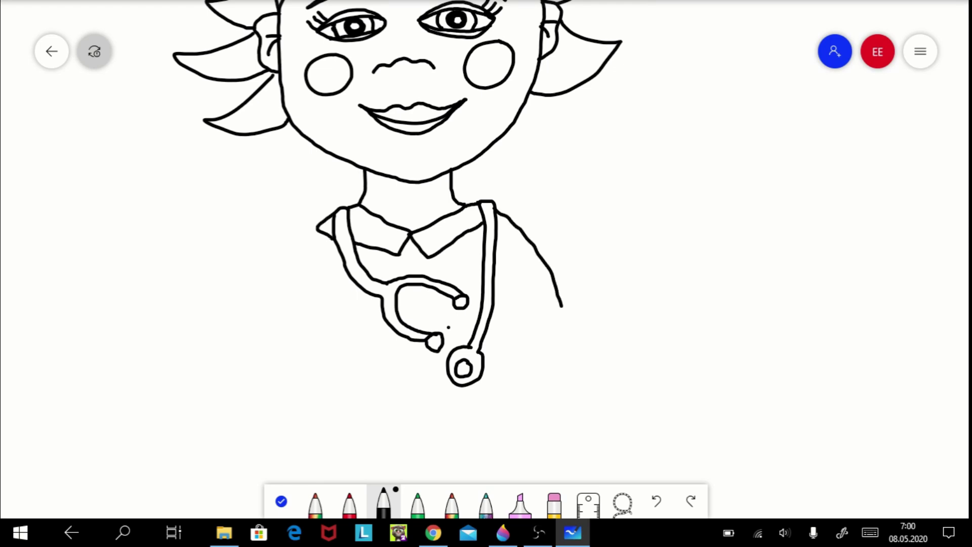
mouse_move(318, 229)
left_mouse_down()
mouse_move(268, 328)
mouse_move(267, 345)
mouse_move(299, 383)
mouse_move(318, 317)
left_mouse_up()
mouse_move(562, 306)
left_mouse_down()
mouse_move(559, 366)
mouse_move(510, 310)
mouse_move(513, 289)
left_mouse_up()
Draw a front seam down from the collar and a column of dot buttons beside it.
left_click_drag(410, 235, 415, 388)
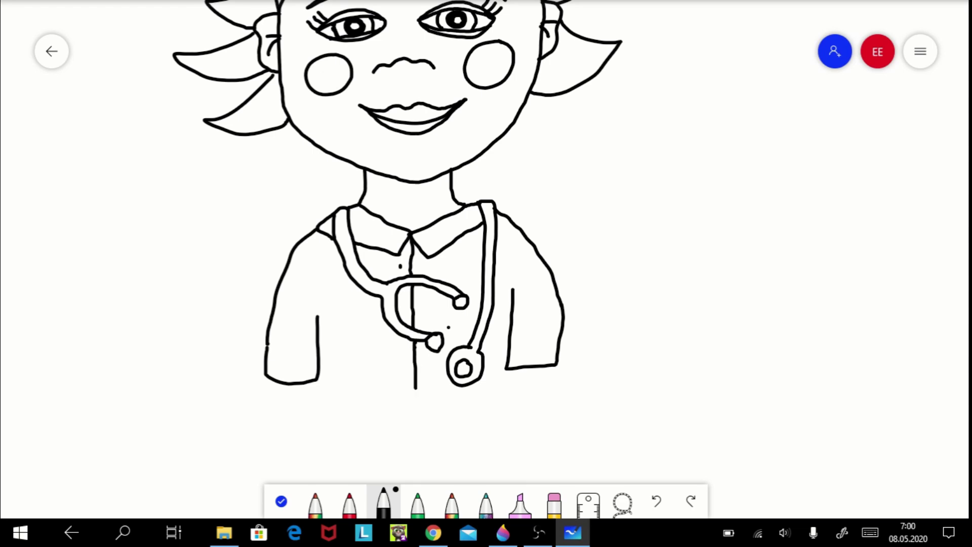
left_click(399, 345)
left_click(400, 375)
Draw a bent arm from the right sleeve with its hand holding a tilted clipboard, and add a small square emblem on the board.
scroll(395, 228, "down", 3)
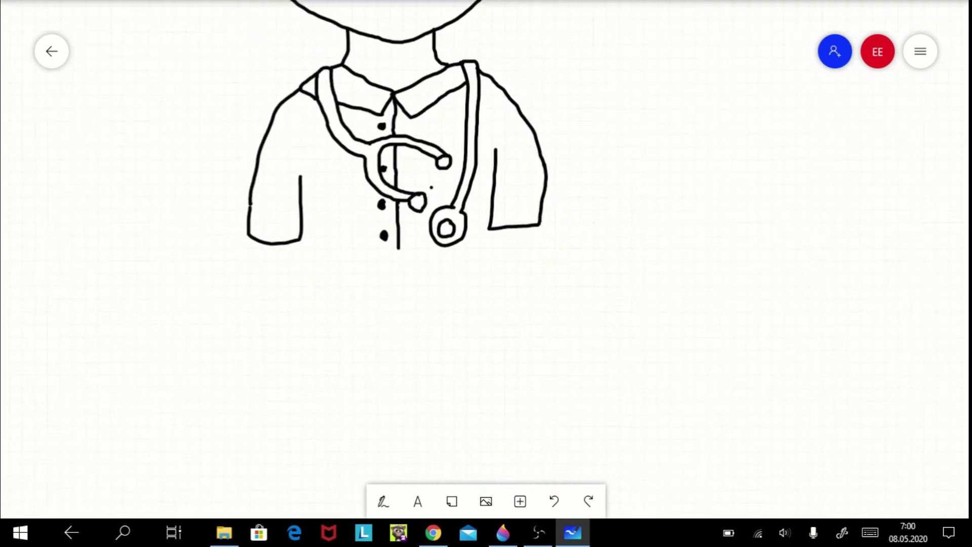
mouse_move(494, 223)
left_mouse_down()
mouse_move(489, 254)
mouse_move(418, 322)
mouse_move(359, 345)
mouse_move(365, 380)
mouse_move(455, 335)
mouse_move(524, 232)
left_mouse_up()
mouse_move(417, 321)
left_mouse_down()
mouse_move(313, 330)
mouse_move(372, 426)
mouse_move(430, 351)
left_mouse_up()
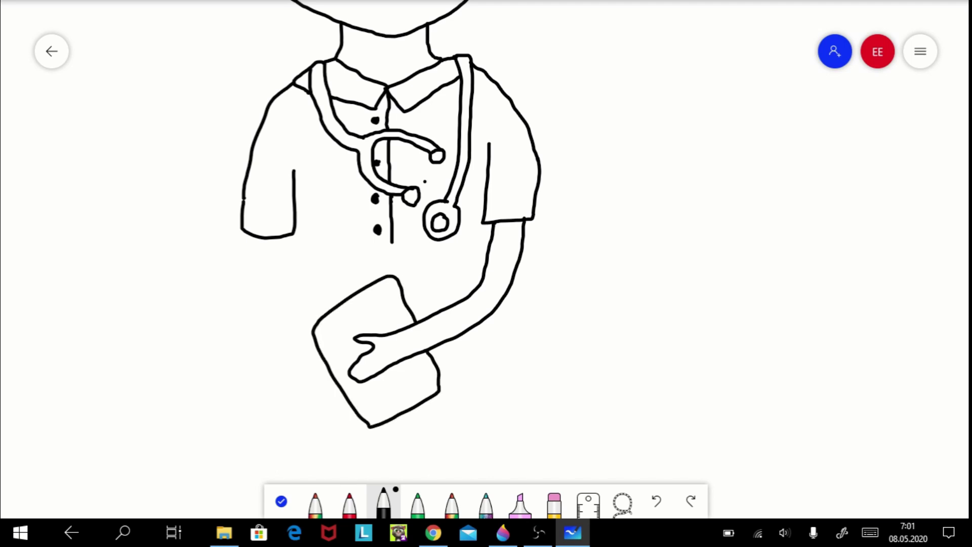
mouse_move(332, 337)
left_mouse_down()
mouse_move(387, 333)
mouse_move(348, 357)
mouse_move(353, 365)
left_mouse_up()
mouse_move(331, 338)
left_mouse_down()
mouse_move(344, 357)
mouse_move(376, 332)
mouse_move(342, 344)
mouse_move(365, 349)
left_mouse_up()
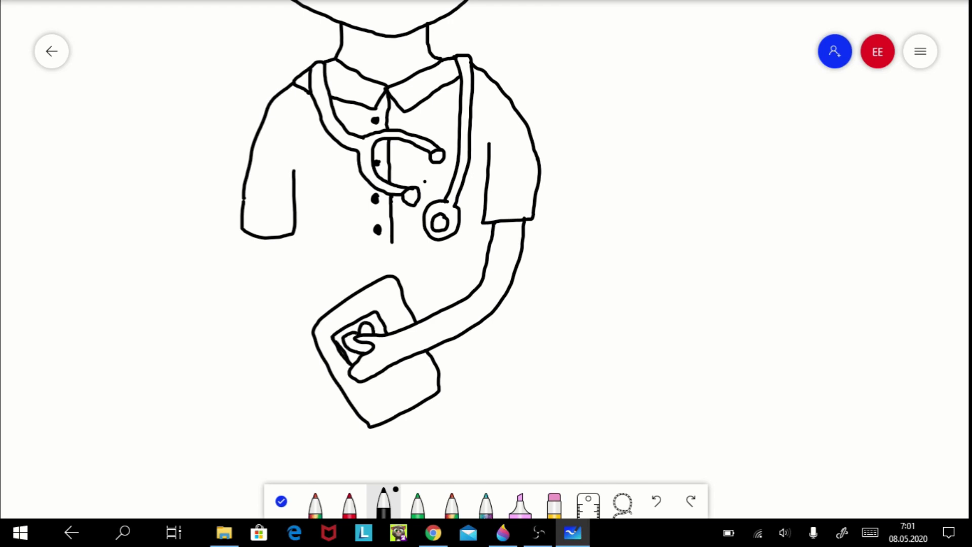
Extend both sides of the coat downward and continue its front seam to the clipboard, with two opening edges below it.
left_click_drag(295, 231, 292, 478)
left_click_drag(489, 316, 496, 476)
left_click_drag(390, 243, 391, 275)
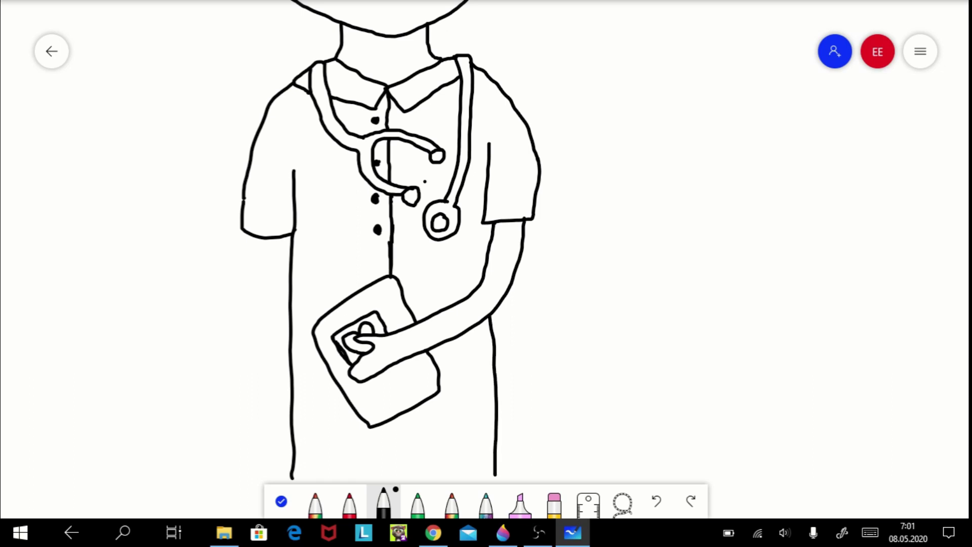
left_click_drag(387, 423, 386, 472)
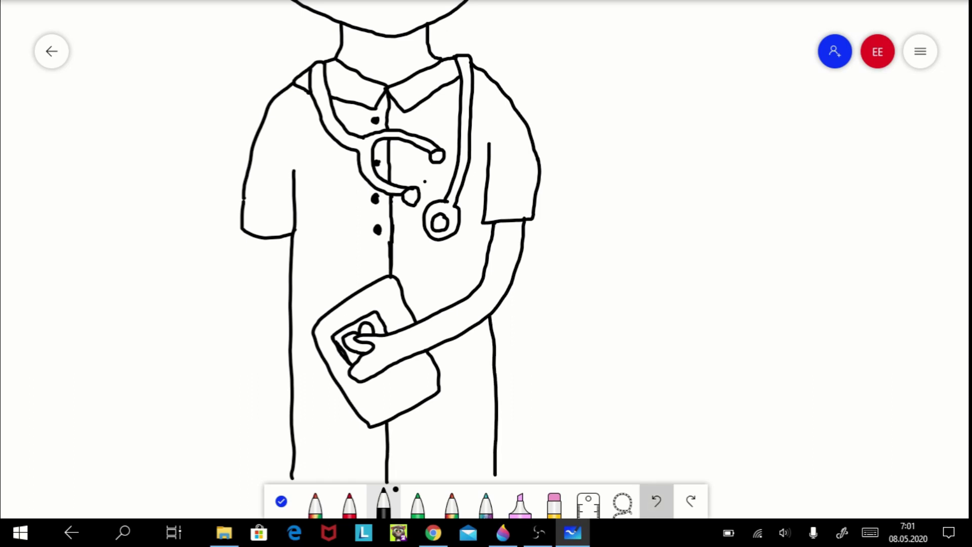
left_click(656, 501)
left_click_drag(375, 427, 369, 476)
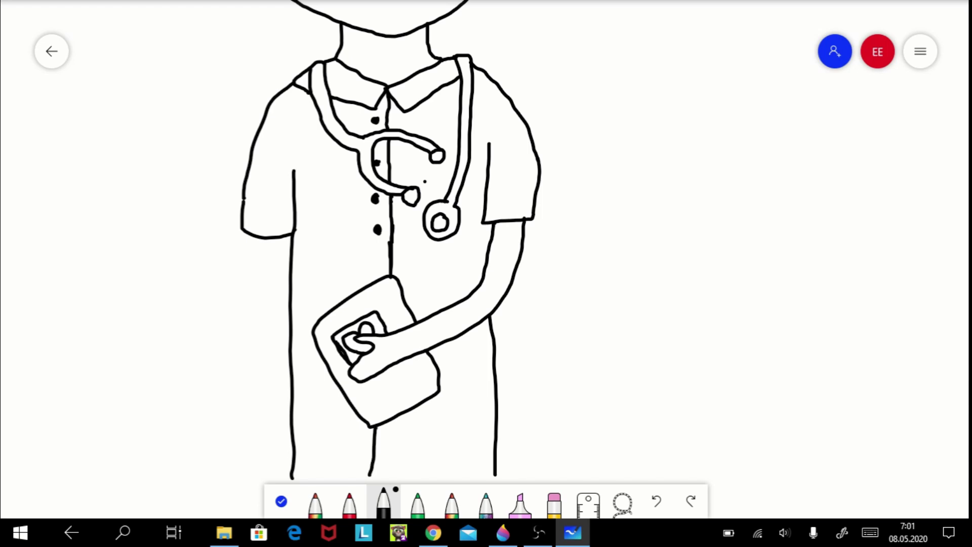
left_click_drag(390, 231, 388, 276)
left_click_drag(403, 414, 407, 484)
Draw the other arm from the left sleeve reaching into a square pocket on the coat front.
scroll(385, 253, "down", 3)
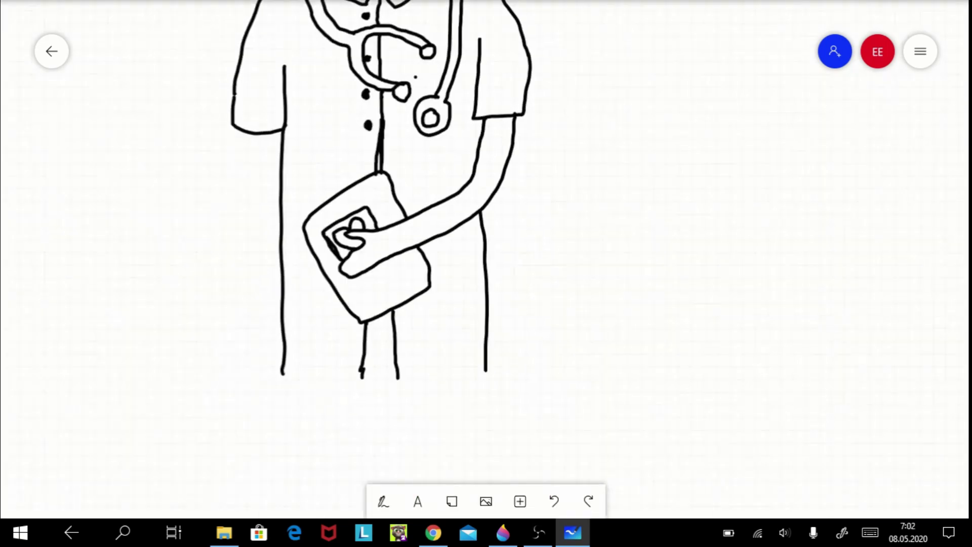
mouse_move(248, 131)
left_mouse_down()
mouse_move(280, 263)
mouse_move(318, 261)
left_mouse_up()
left_click_drag(287, 350, 345, 306)
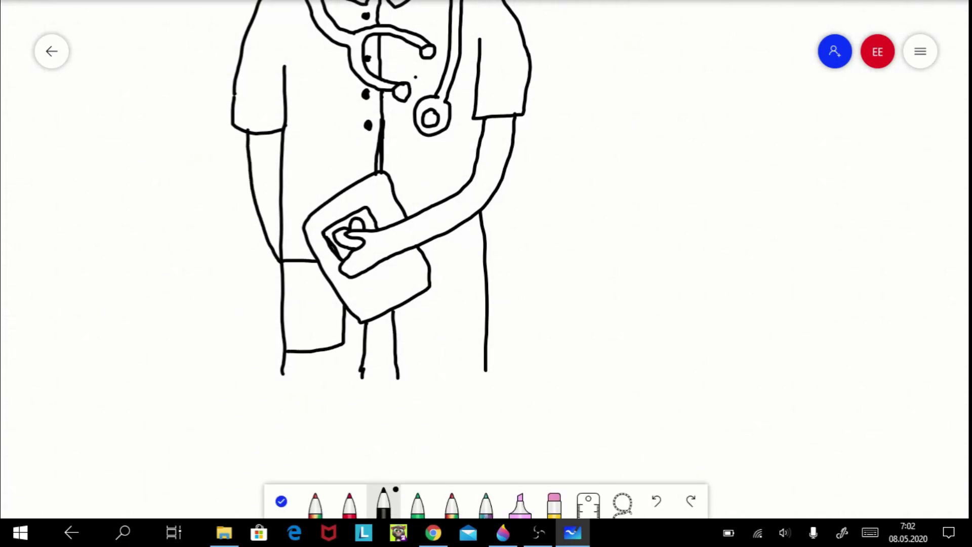
Draw a second square pocket on the coat front opposite the first one, and close both coat panels with bottom hems.
left_click_drag(427, 259, 484, 255)
mouse_move(413, 300)
left_mouse_down()
mouse_move(436, 335)
mouse_move(486, 333)
left_mouse_up()
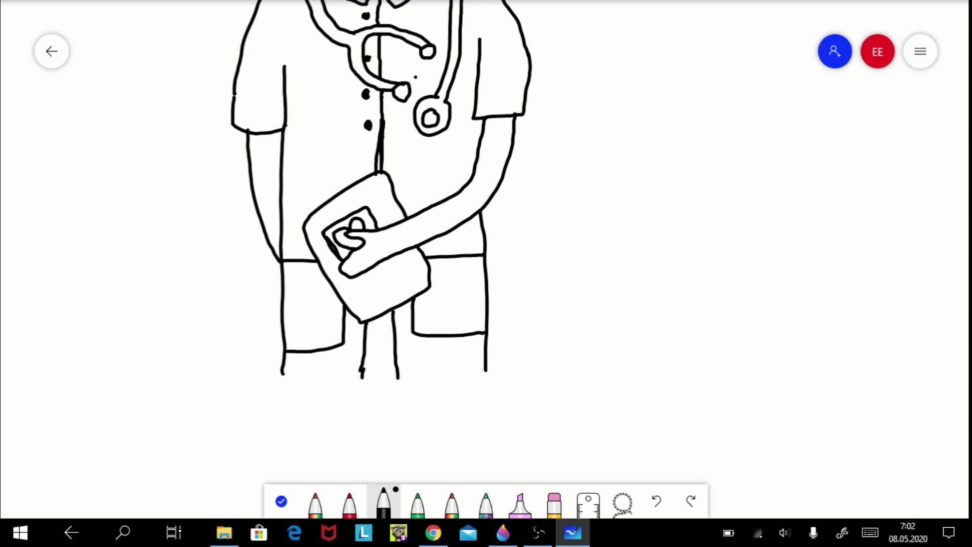
mouse_move(399, 377)
left_mouse_down()
mouse_move(484, 402)
mouse_move(485, 355)
left_mouse_up()
mouse_move(282, 372)
left_mouse_down()
mouse_move(279, 398)
mouse_move(362, 386)
left_mouse_up()
Draw the outlines of two straight trouser legs running down from below the coat hem.
left_click_drag(293, 415, 302, 484)
left_click_drag(366, 364, 361, 484)
left_click_drag(386, 359, 391, 484)
left_click_drag(467, 405, 461, 483)
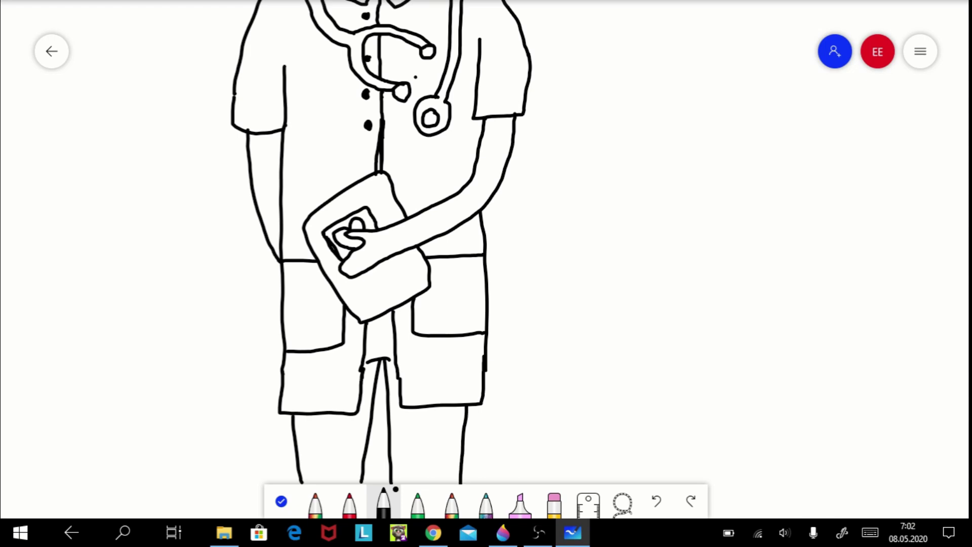
left_click(281, 501)
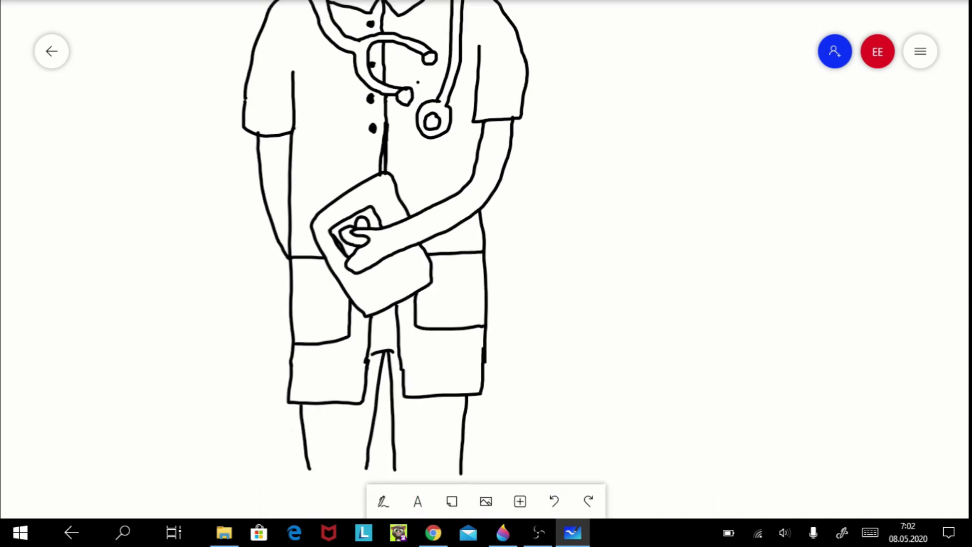
Lasso the entire doctor figure and copy it.
scroll(385, 253, "down", 5)
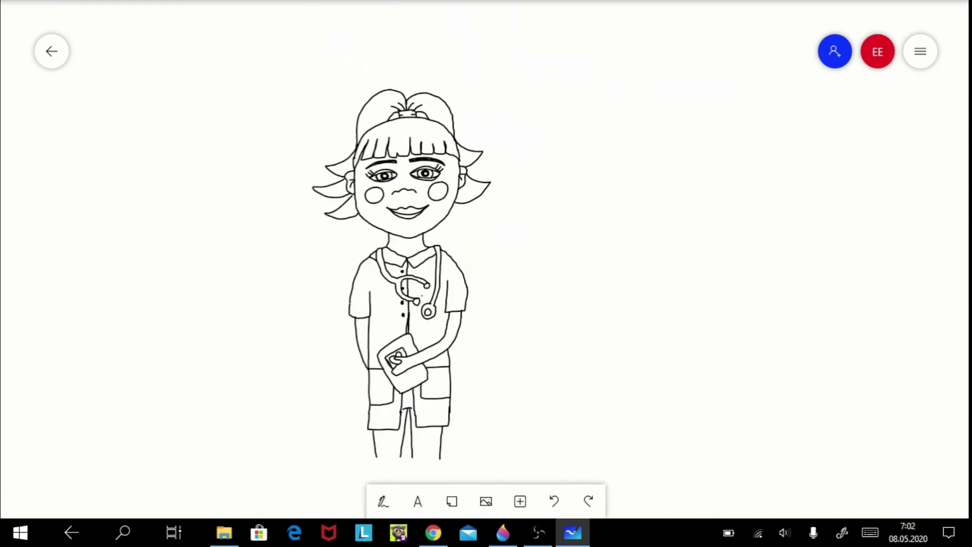
left_click(383, 501)
left_click(623, 501)
left_click_drag(458, 465, 479, 462)
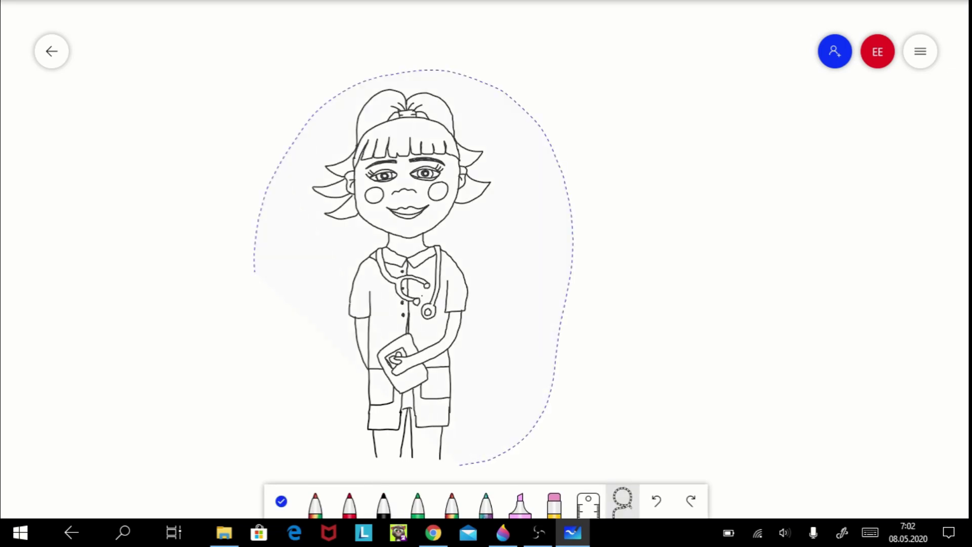
left_click(385, 46)
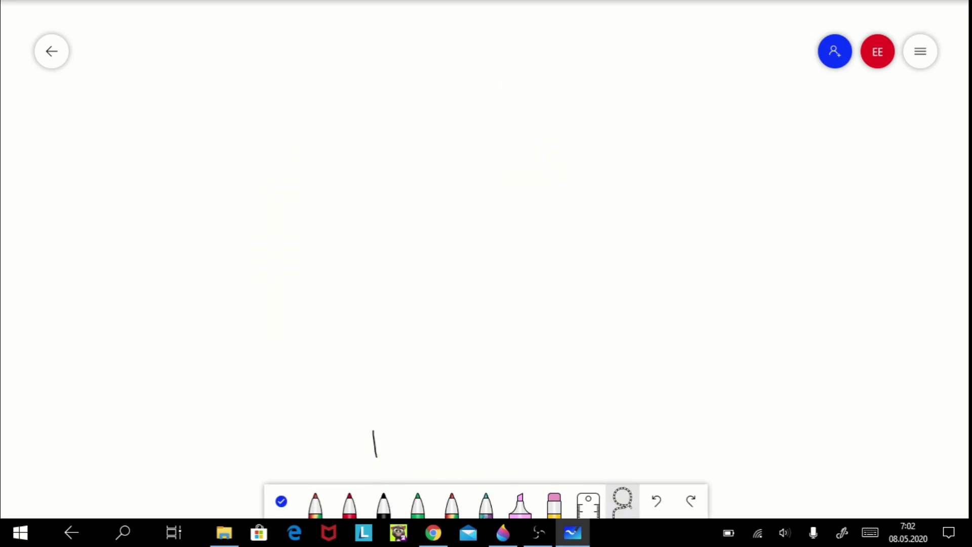
key("ctrl+v")
mouse_move(484, 461)
left_mouse_down()
mouse_move(512, 434)
mouse_move(224, 282)
mouse_move(478, 463)
left_mouse_up()
left_click(383, 45)
Switch to Paint 3D, paste the copied doctor, and move the figure closer to the middle of the canvas.
left_click(503, 532)
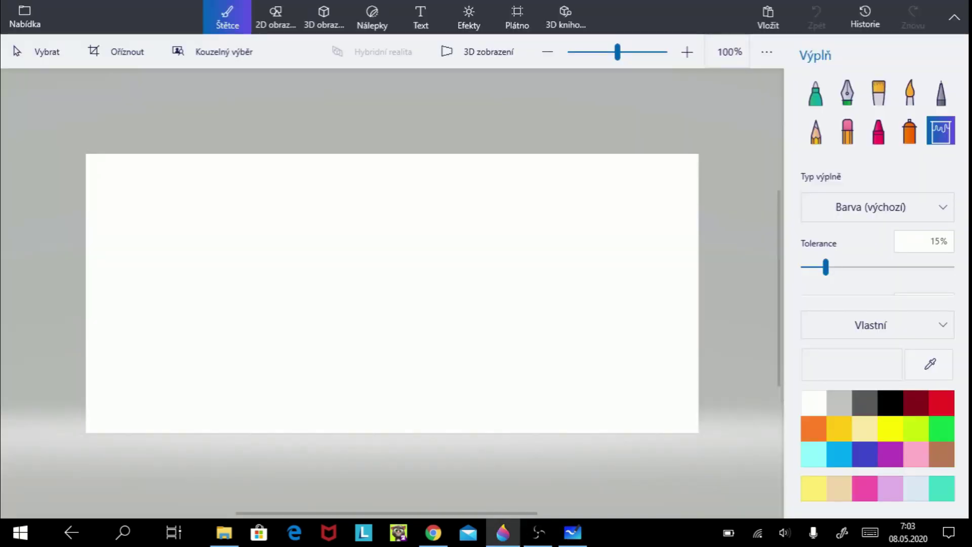
key("ctrl+v")
key("Escape")
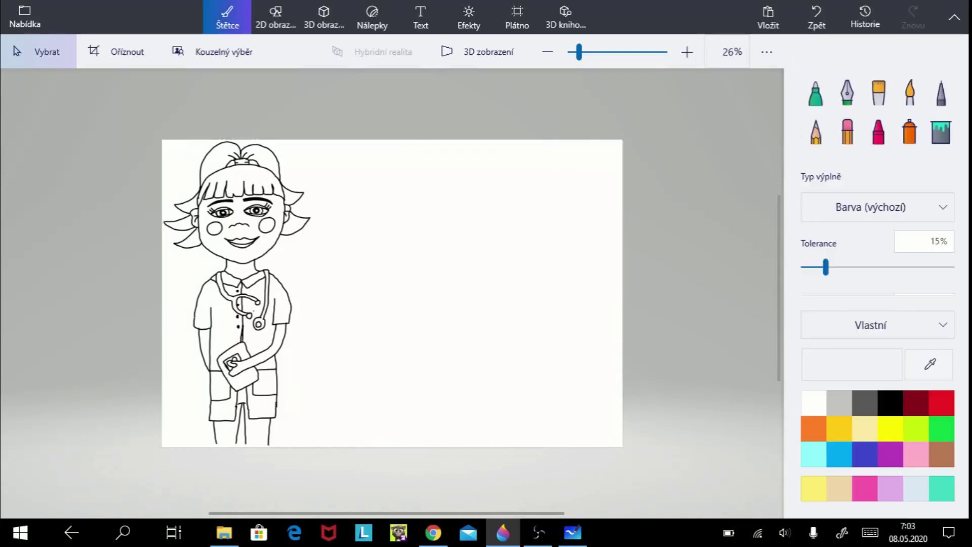
left_click_drag(126, 130, 447, 461)
mouse_move(304, 293)
left_mouse_down()
mouse_move(476, 306)
mouse_move(419, 310)
left_mouse_up()
key("Escape")
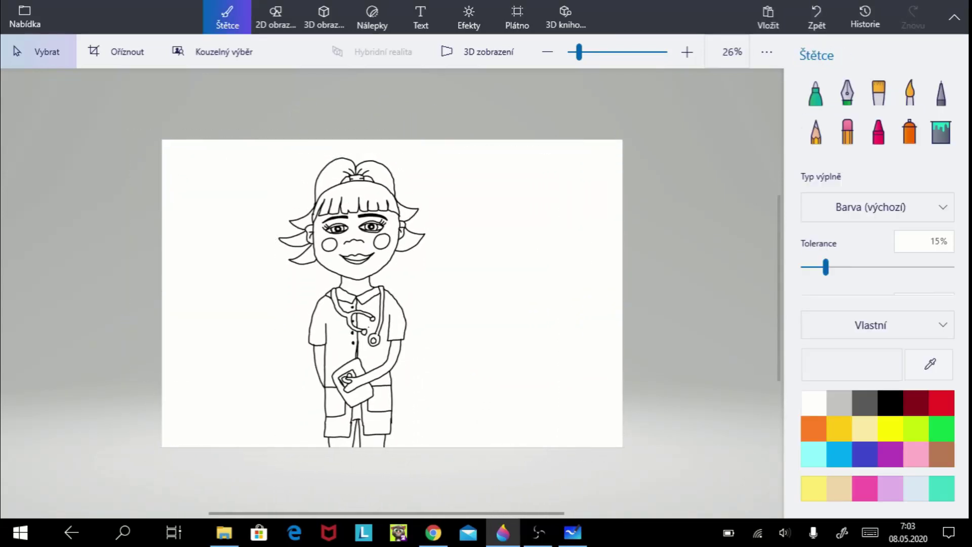
Fill both round cheeks with light pink using the Fill tool.
scroll(392, 294, "up", 1)
scroll(393, 292, "up", 1)
left_click(941, 131)
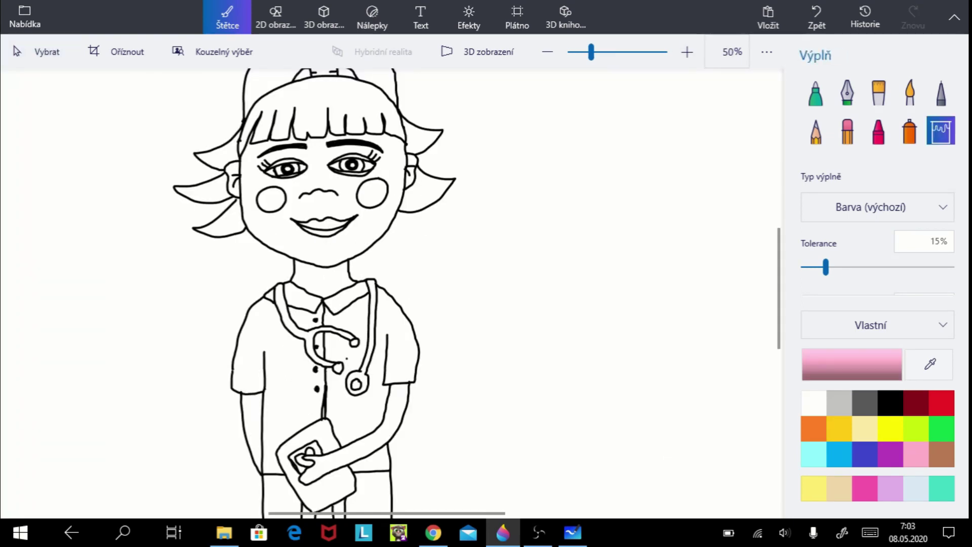
left_click(372, 192)
left_click(271, 199)
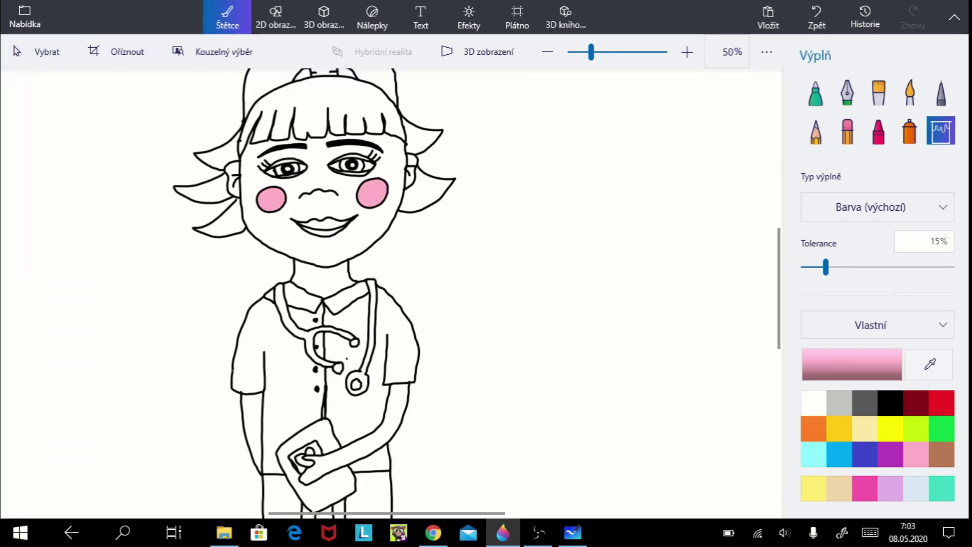
Fill the stethoscope tubing with light pink and its ear tips and chest-piece centre with light grey.
left_click(291, 322)
left_click(372, 322)
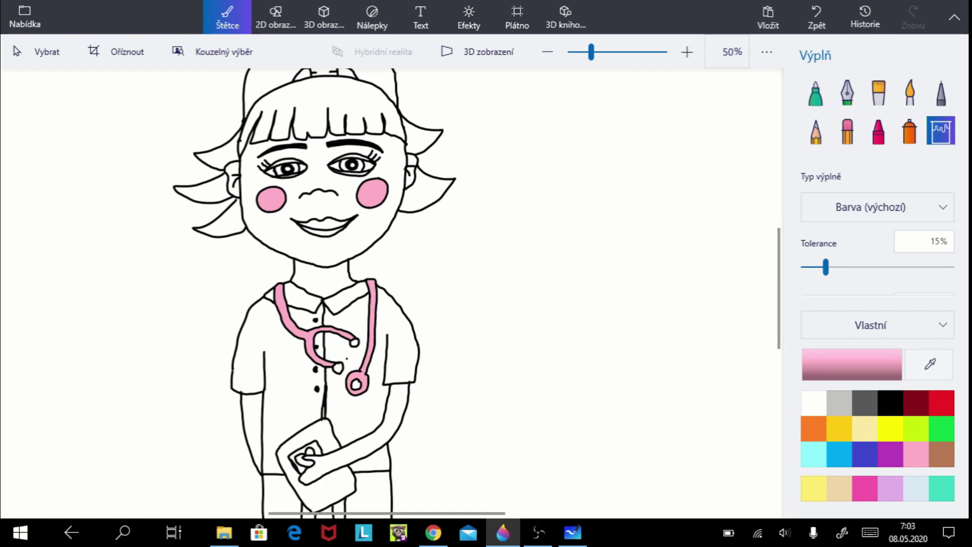
left_click(814, 403)
left_click(338, 368)
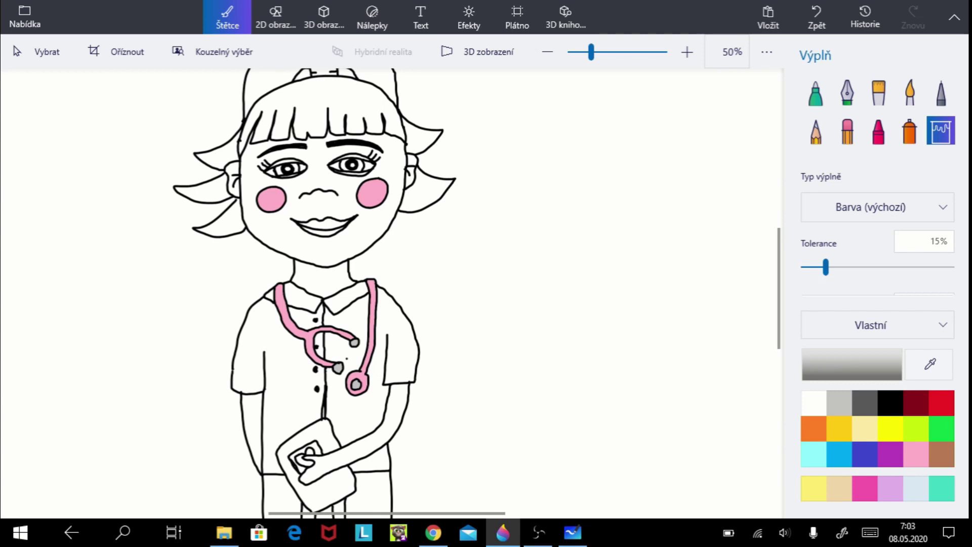
Fill the upper coat with pale blue, including both sleeves, the front, the collar and the button strip.
left_click(916, 488)
left_click(385, 314)
left_click(253, 355)
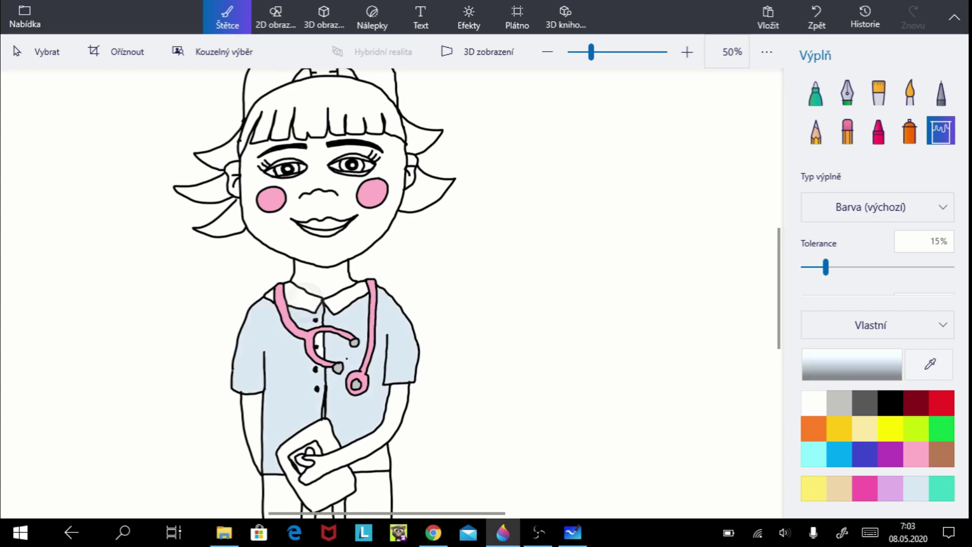
left_click(304, 296)
left_click(344, 297)
left_click(320, 344)
Fill the coat pockets, the lower coat panels and the trousers with the same pale blue.
left_click(282, 497)
left_click(359, 487)
left_click(373, 494)
left_click(370, 459)
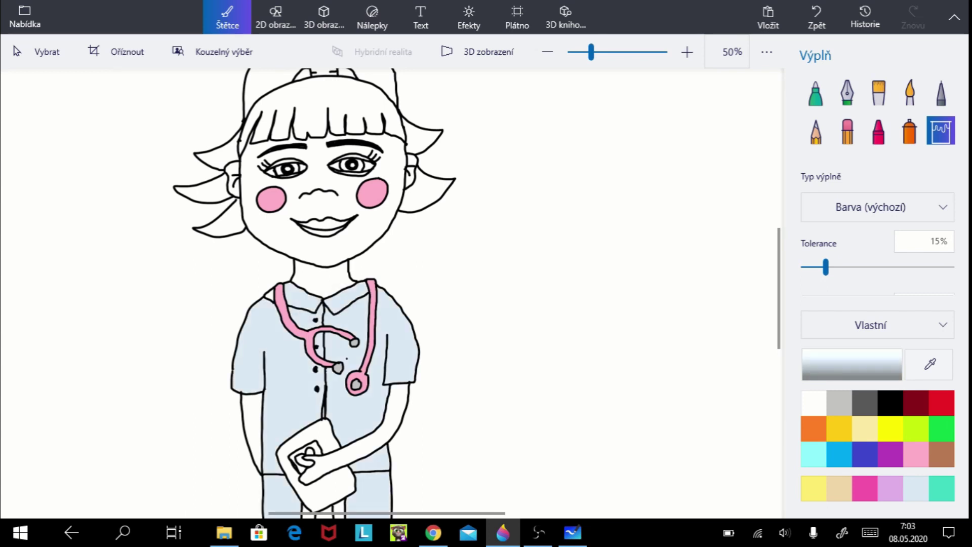
scroll(392, 293, "down", 2)
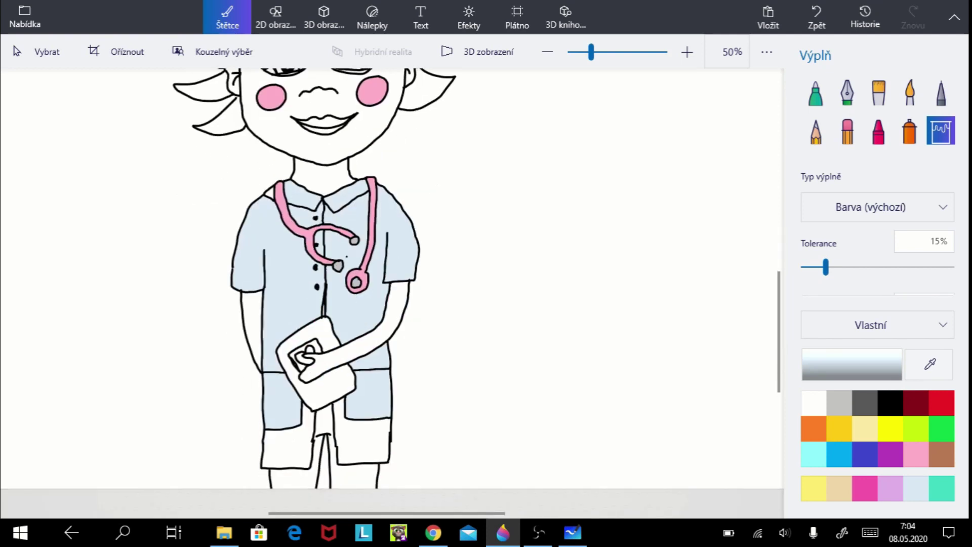
left_click(367, 438)
left_click(286, 443)
left_click(354, 479)
left_click(296, 479)
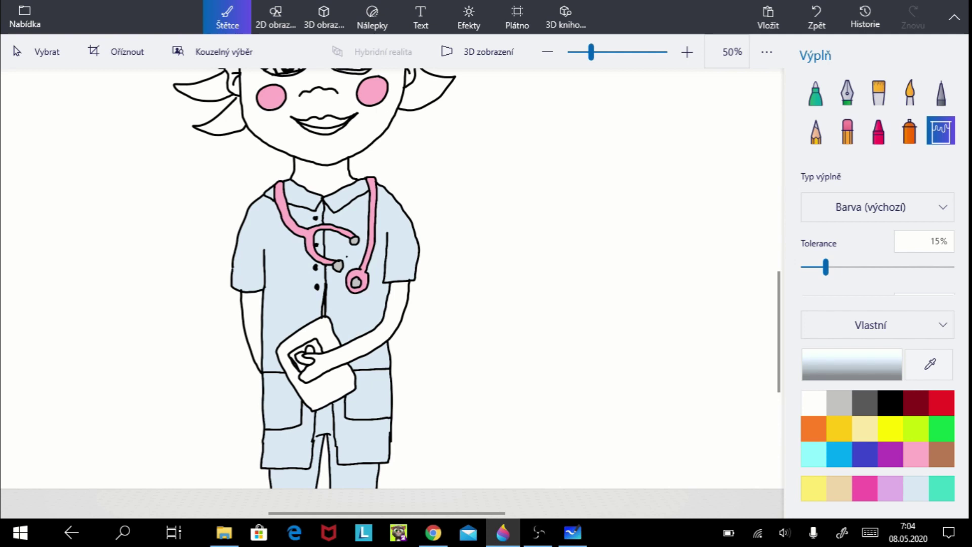
Fill both arms, the face and the neck with pale yellow.
left_click(399, 304)
left_click(252, 324)
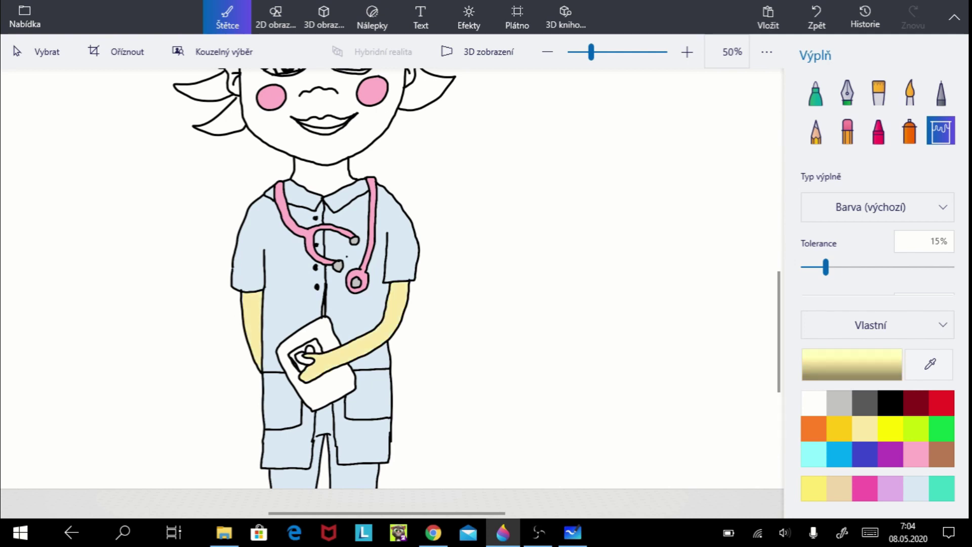
left_click(324, 147)
left_click(322, 175)
Fill the shapes inside the clipboard's emblem with red and the clipboard itself with dark grey.
left_click(942, 403)
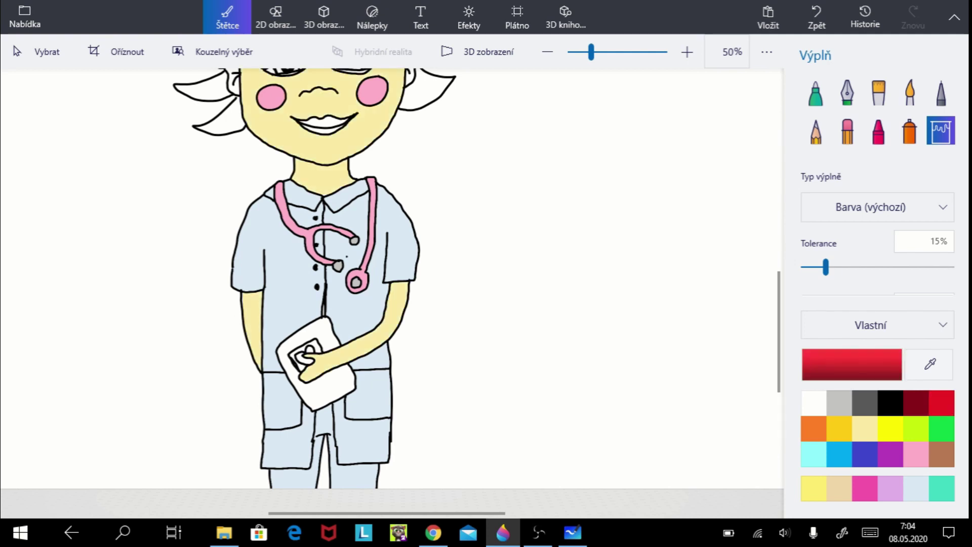
left_click(310, 350)
left_click(302, 360)
left_click(332, 387)
Change the first custom colour swatch to orange and fill the hair fringe with it.
scroll(390, 294, "up", 5)
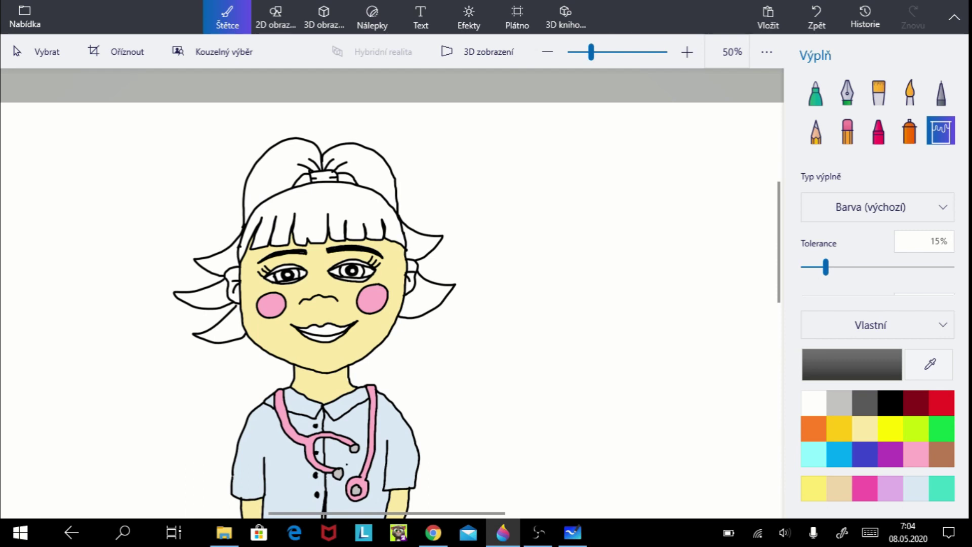
right_click(813, 488)
left_click(674, 468)
left_click_drag(374, 351, 364, 351)
left_click_drag(454, 136, 521, 141)
left_click(410, 398)
left_click(354, 202)
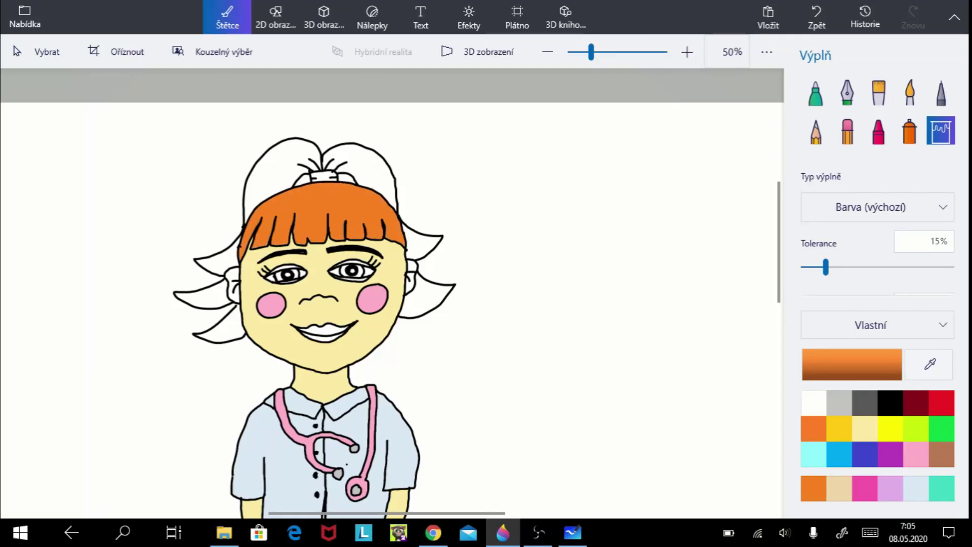
Fill the side hair strands and both halves of the ponytail with orange.
left_click(421, 243)
left_click(430, 299)
left_click(217, 326)
left_click(200, 296)
left_click(216, 259)
left_click(274, 172)
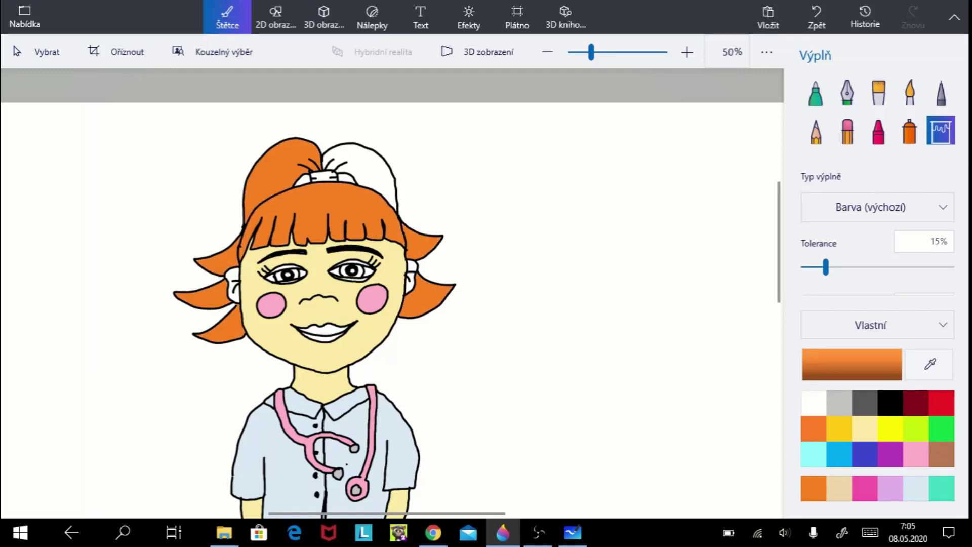
left_click(367, 172)
Fill both ears with pale yellow, and the lips and mouth opening with red.
left_click(865, 428)
left_click(412, 266)
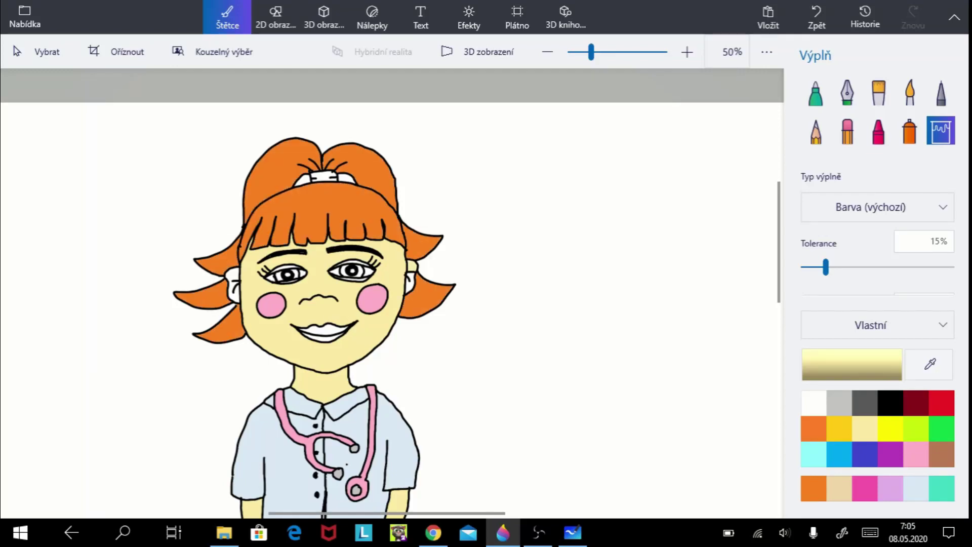
left_click(409, 281)
left_click(233, 286)
left_click(941, 403)
left_click(316, 329)
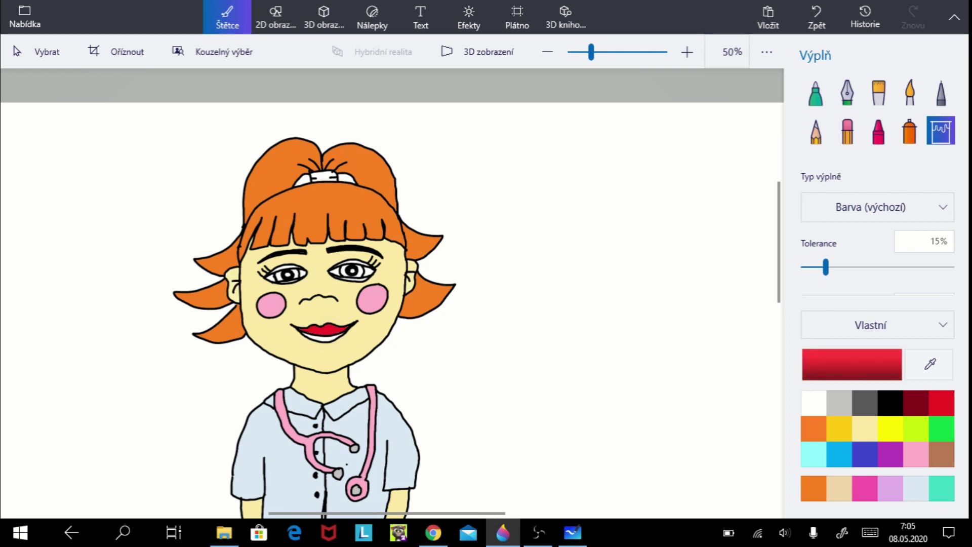
left_click(324, 338)
Fill the hair tie and the upper eyelids of both eyes with magenta.
left_click(865, 489)
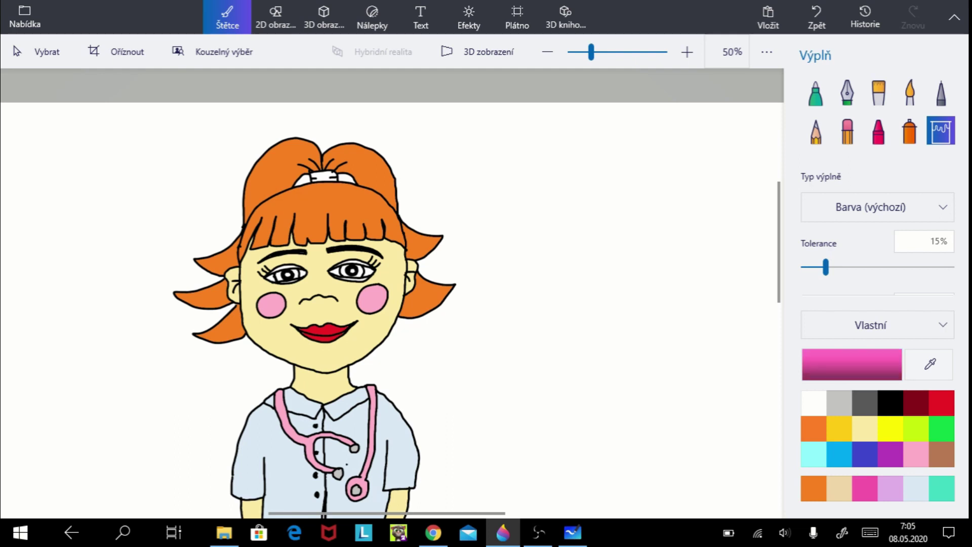
left_click(341, 272)
key("ctrl+z")
left_click(324, 177)
left_click(687, 51)
left_click(306, 232)
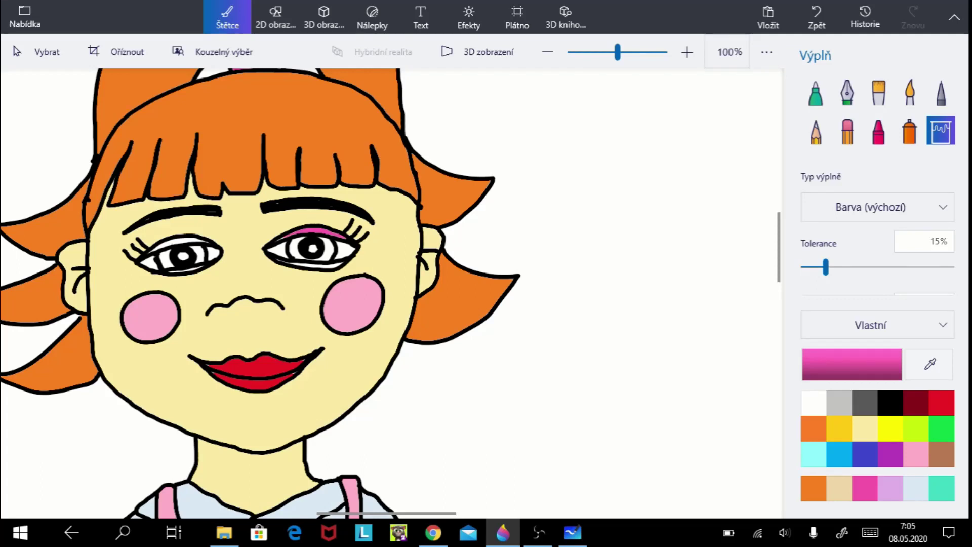
left_click(178, 242)
Fill the irises of both eyes with brown.
left_click(942, 454)
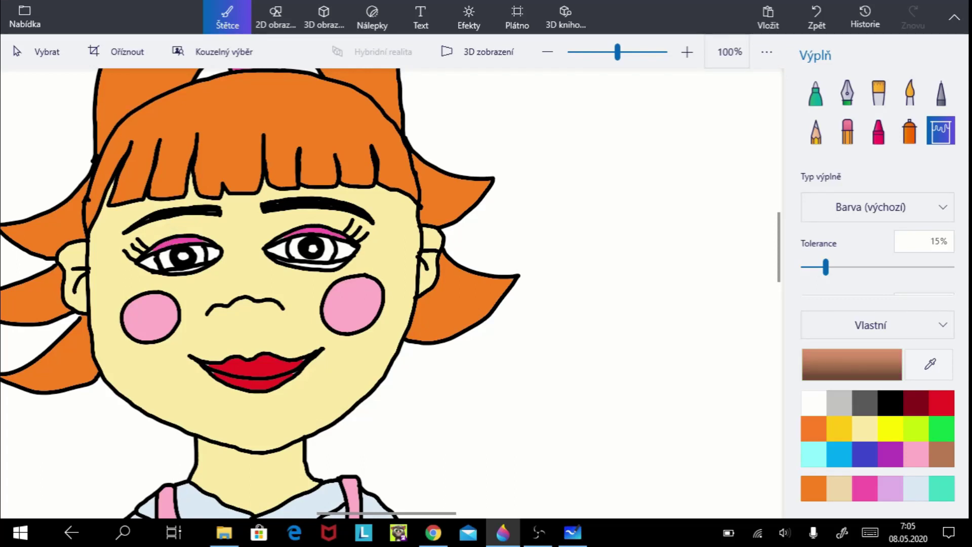
left_click(324, 249)
left_click(298, 249)
left_click(166, 259)
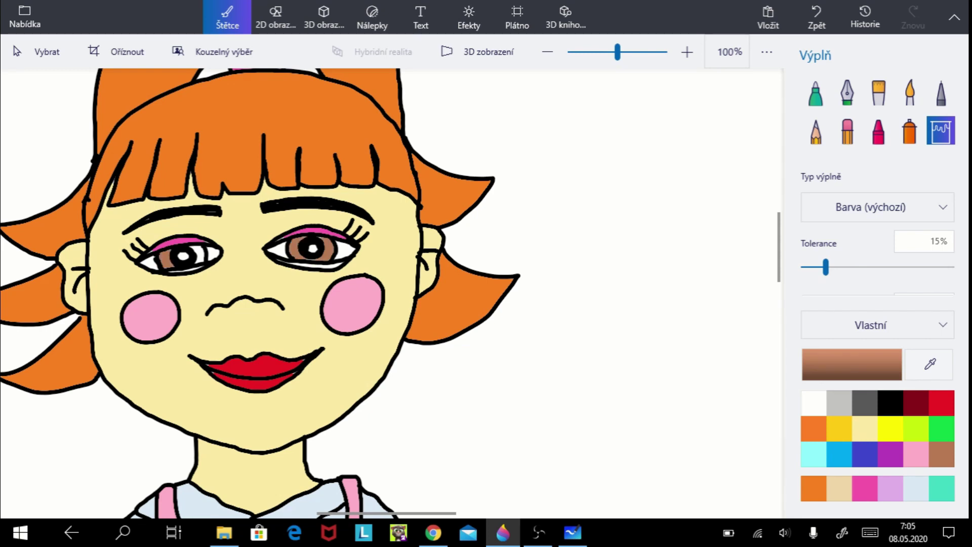
left_click(197, 255)
Fill the narrow areas under both eyes with light purple.
left_click(891, 488)
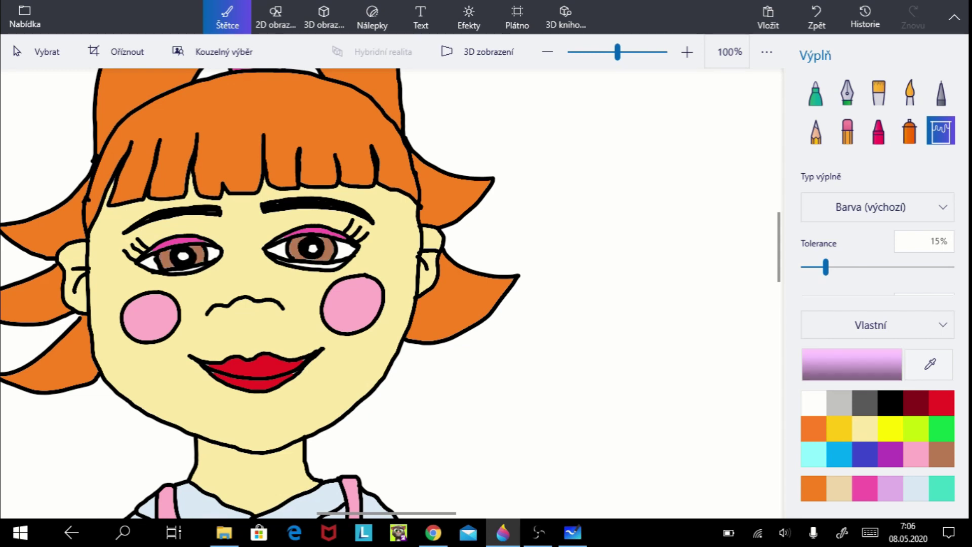
left_click(319, 263)
left_click(150, 263)
key("ctrl+z")
left_click(188, 264)
Fill the background and the two gaps beside the hair tie with dark grey.
scroll(392, 293, "down", 3)
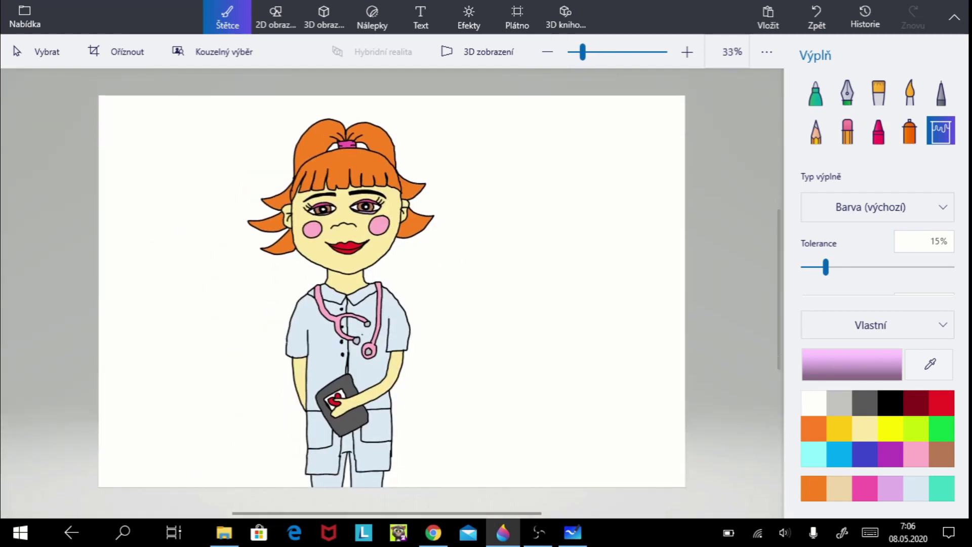
left_click(865, 402)
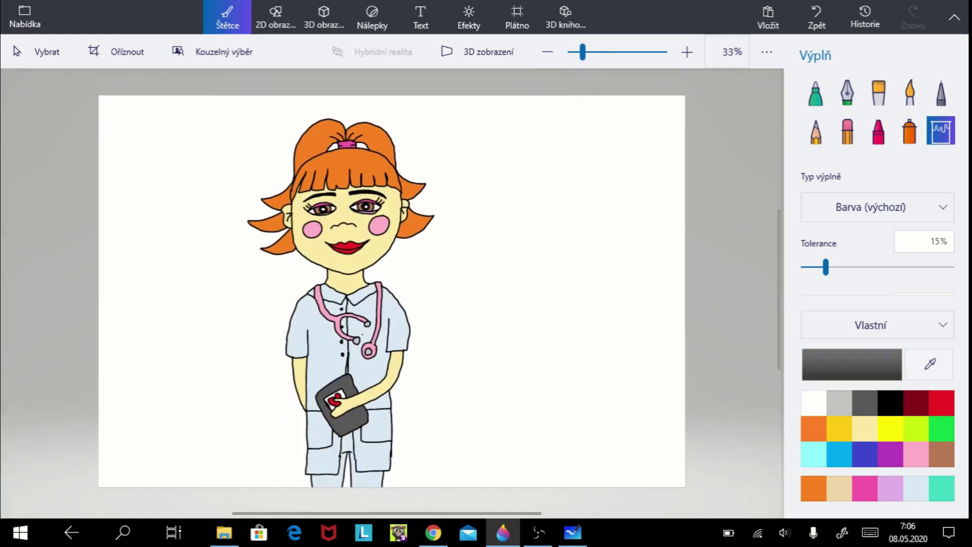
left_click(506, 304)
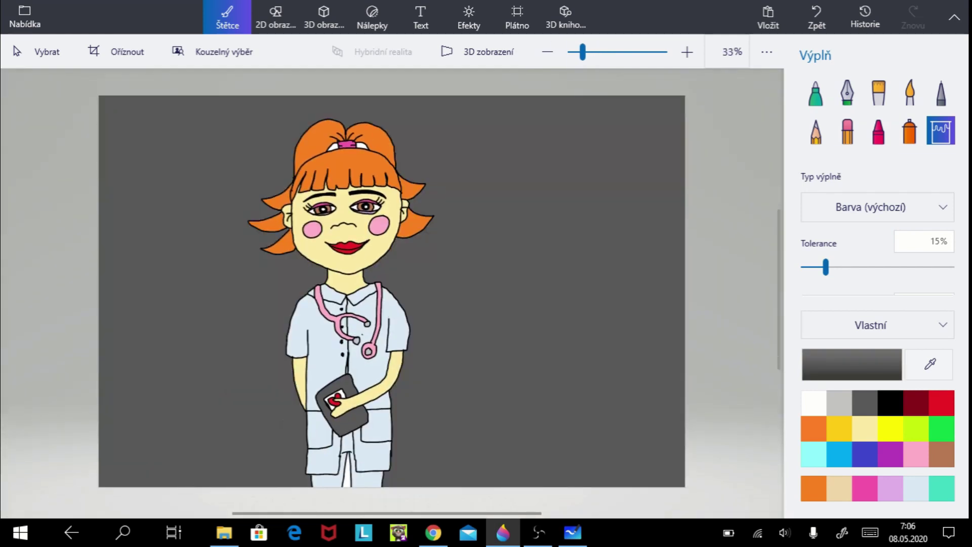
left_click(333, 147)
left_click(362, 145)
Change the first custom colour swatch to muted blue, then fill the background and the gap between the legs with it.
left_click(840, 402)
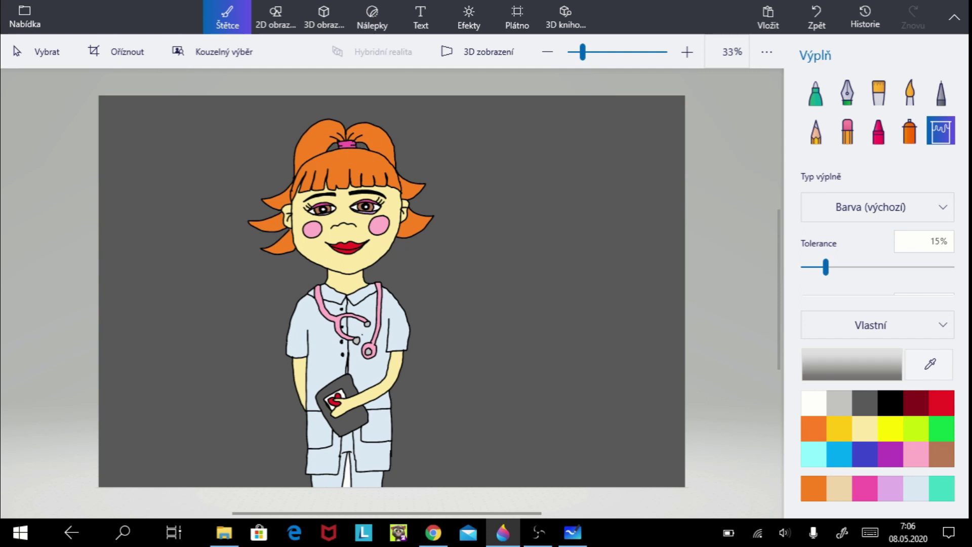
right_click(814, 488)
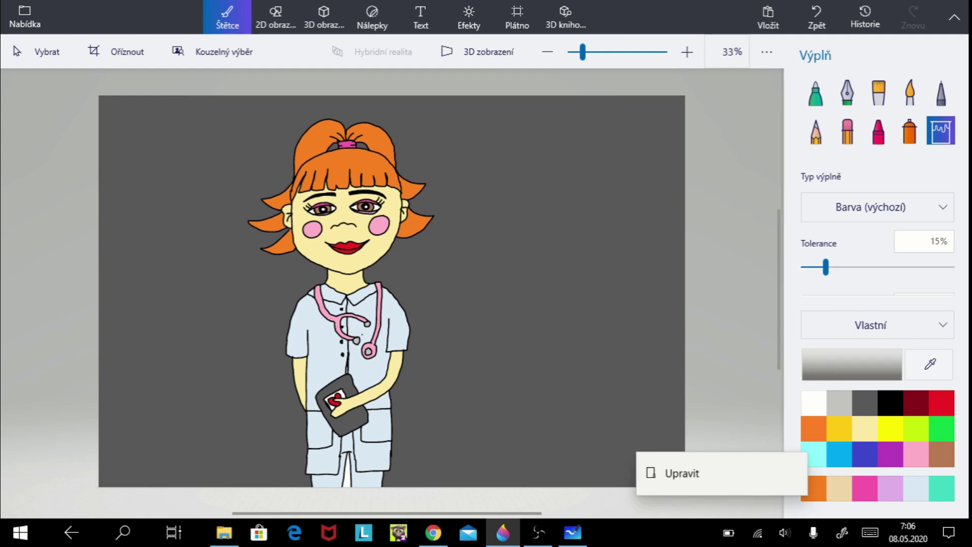
left_click(673, 467)
left_click_drag(365, 350, 458, 349)
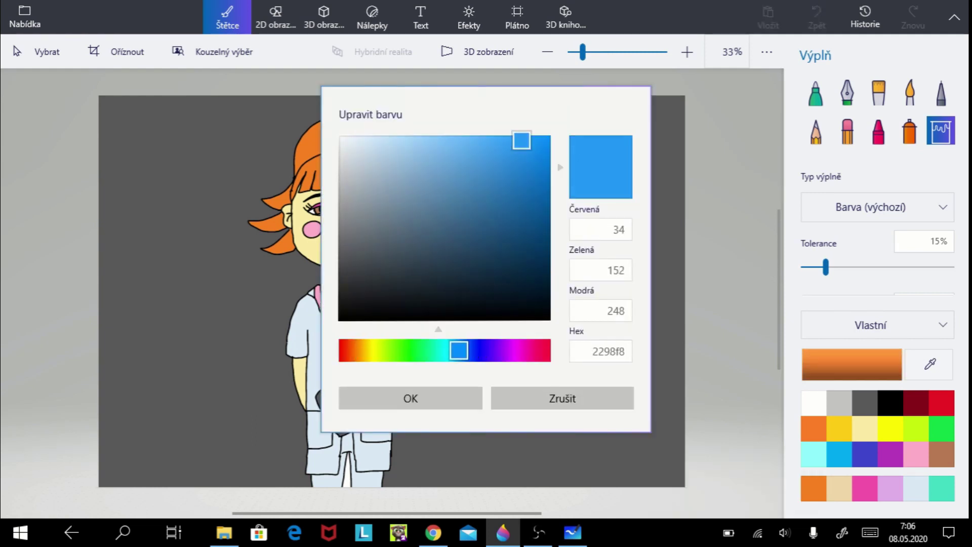
left_click_drag(521, 140, 426, 176)
left_click(410, 398)
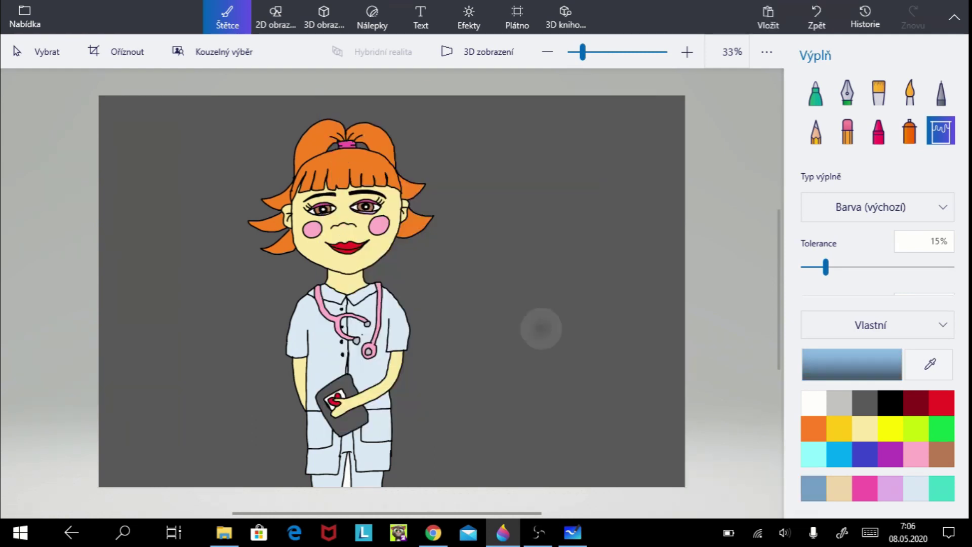
left_click(542, 328)
left_click(347, 479)
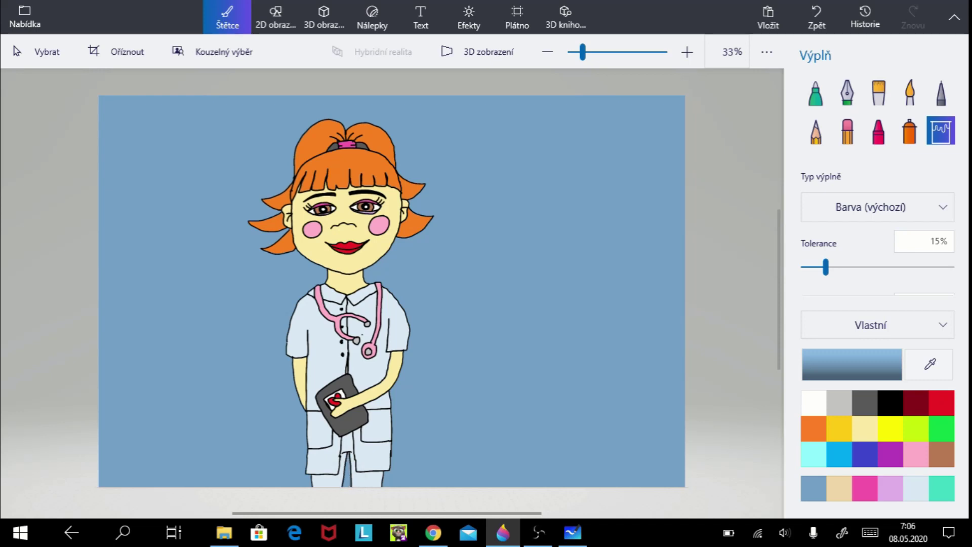